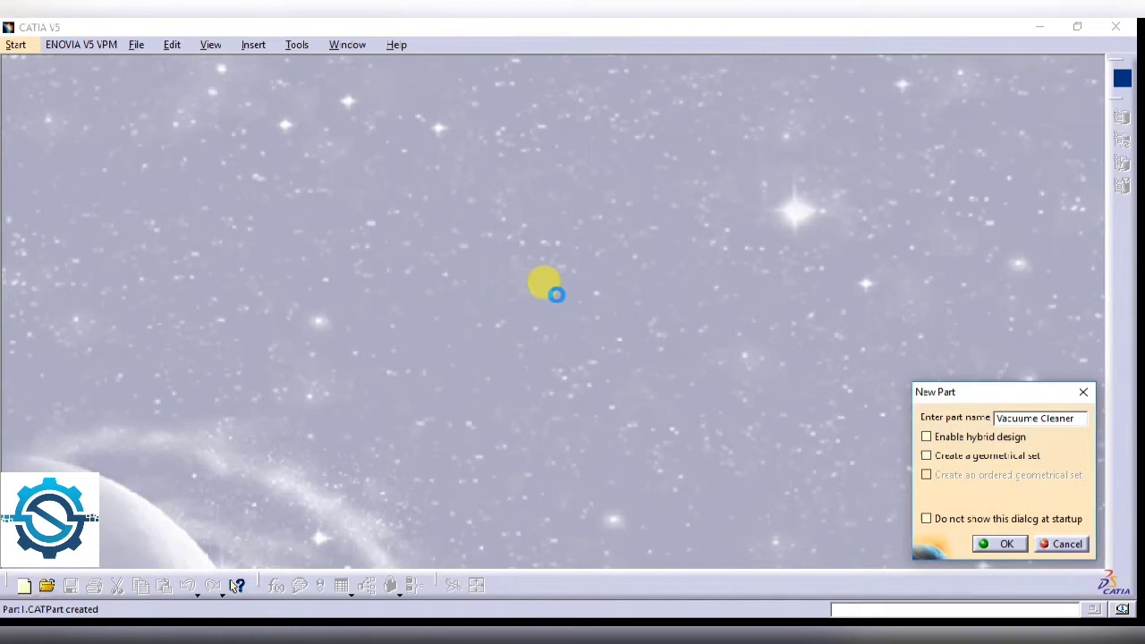
# - Create the new part named Vacuume Cleaner and hide its three default reference planes
pyautogui.press('Return')
pyautogui.click(532, 322)
pyautogui.moveTo(486, 260); pyautogui.dragTo(716, 403)
pyautogui.rightClick(550, 304)
pyautogui.click(594, 332)
# - Insert a standard axis system at the origin with the default settings
pyautogui.click(270, 45)
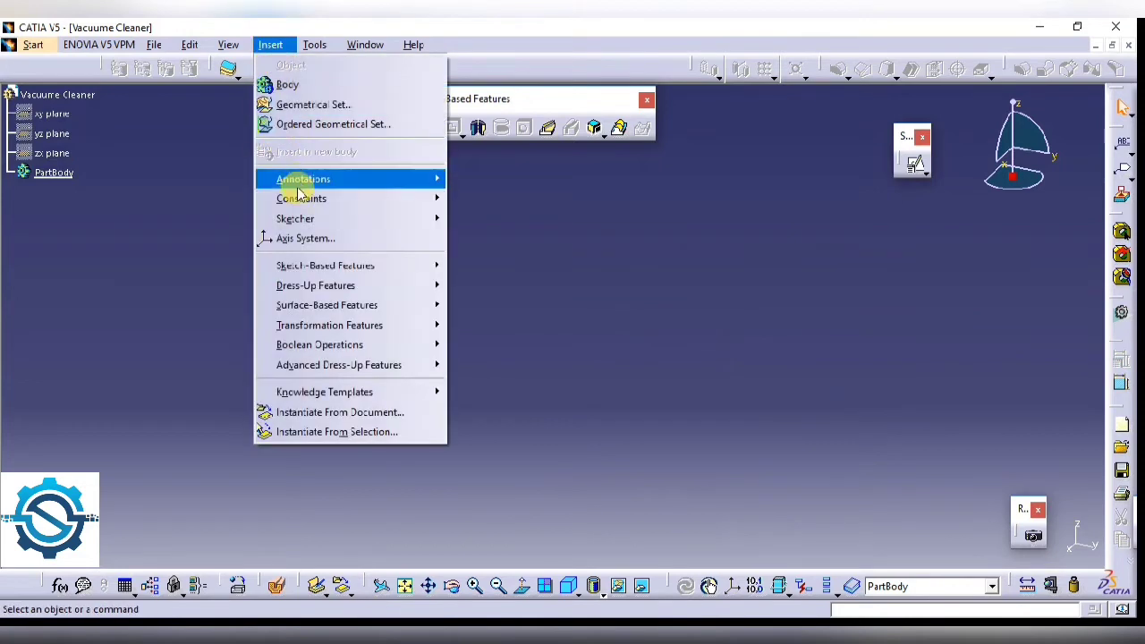
pyautogui.click(296, 238)
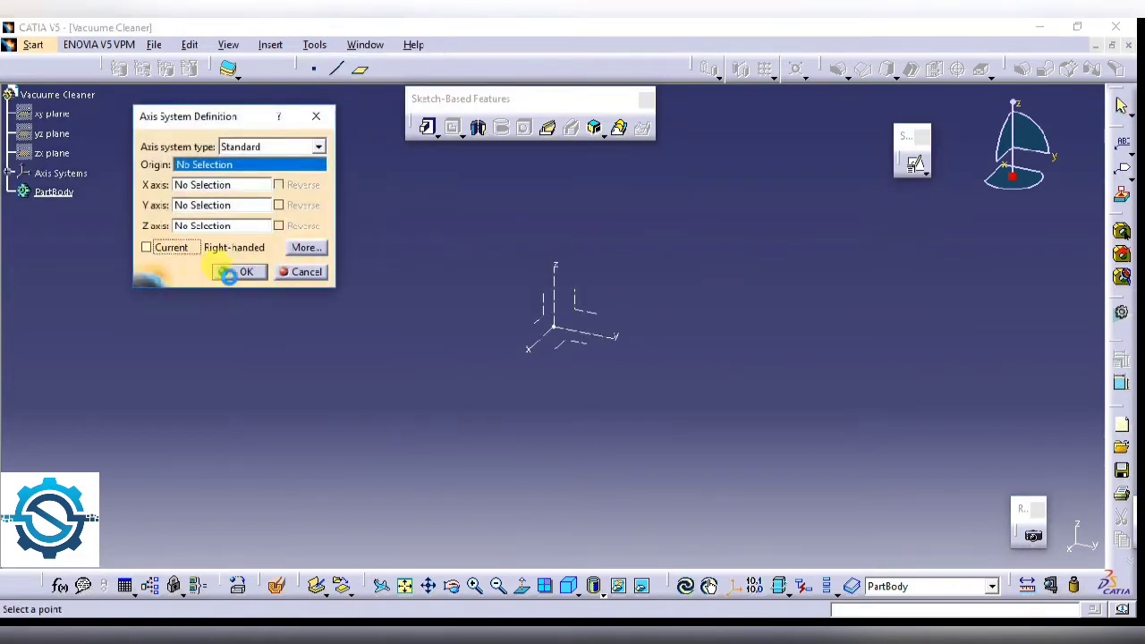
pyautogui.click(229, 274)
# - Start a positioned sketch on the axis system's ZX plane with the H direction reversed and the axes swapped
pyautogui.click(915, 164)
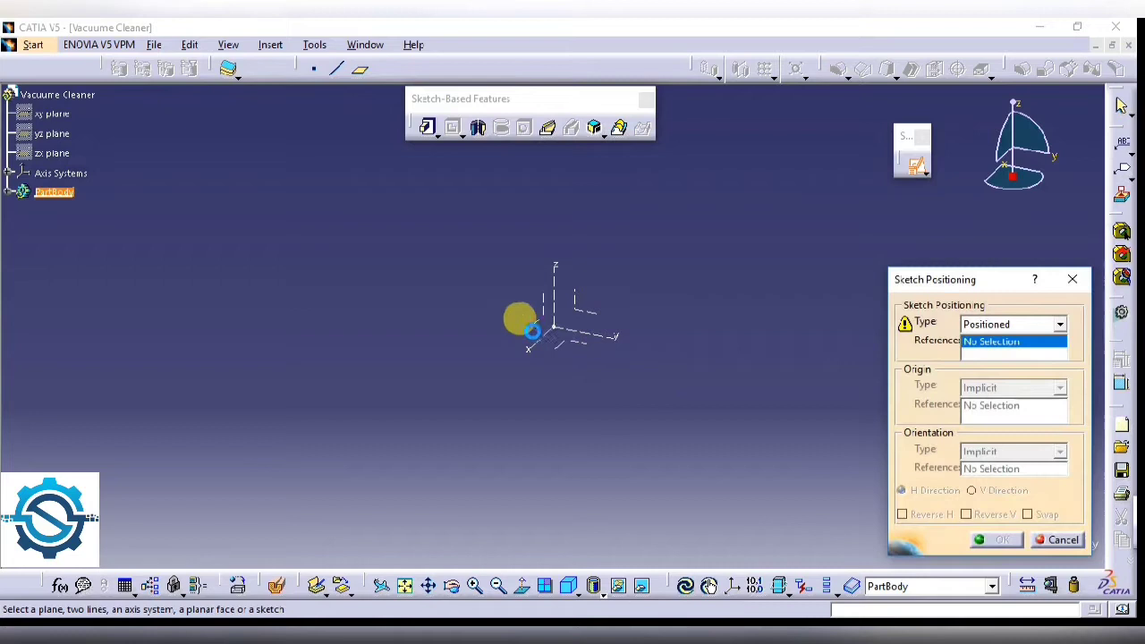
pyautogui.click(537, 319)
pyautogui.click(1029, 515)
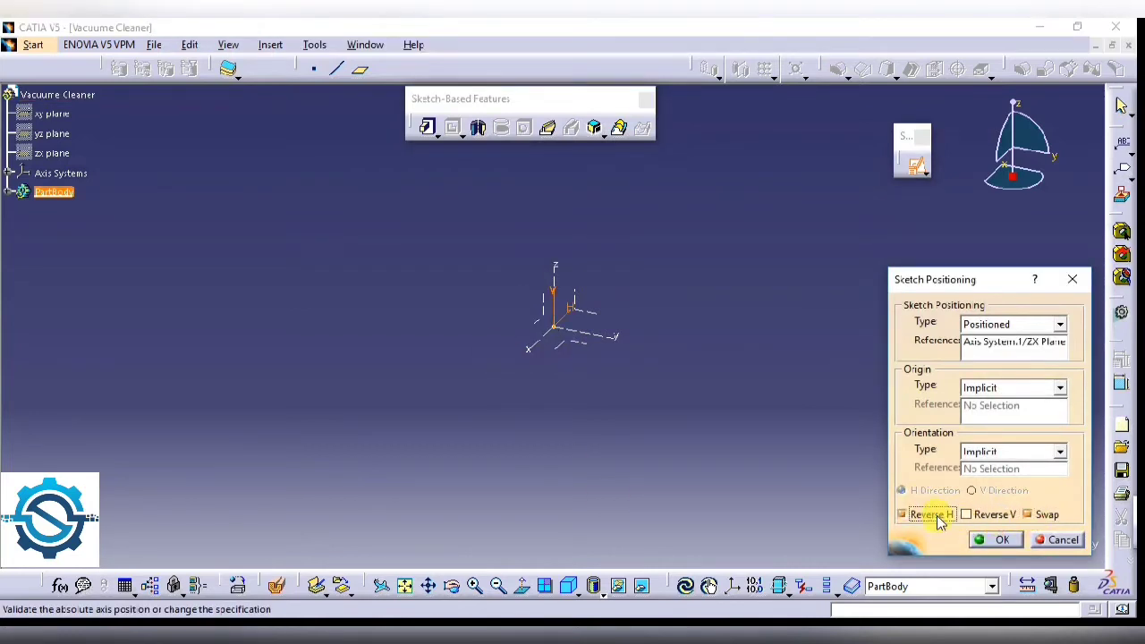
pyautogui.click(991, 545)
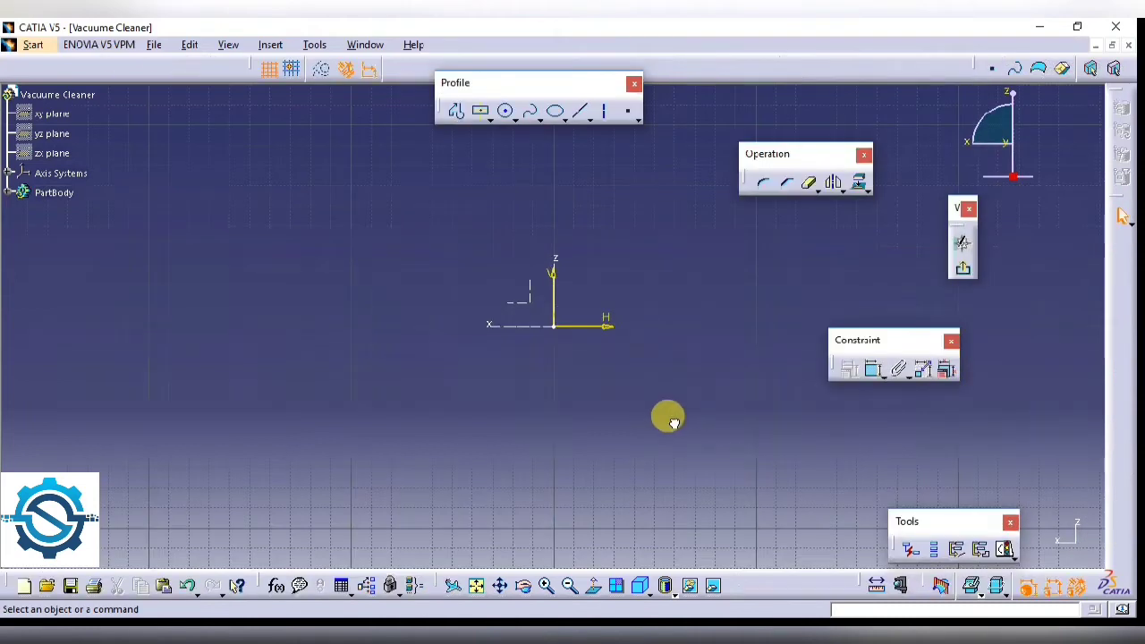
# - Sketch an open two-segment profile from the origin, with a shallow line about 55 mm long and a steeper line about 60 mm long
pyautogui.click(456, 110)
pyautogui.click(556, 327)
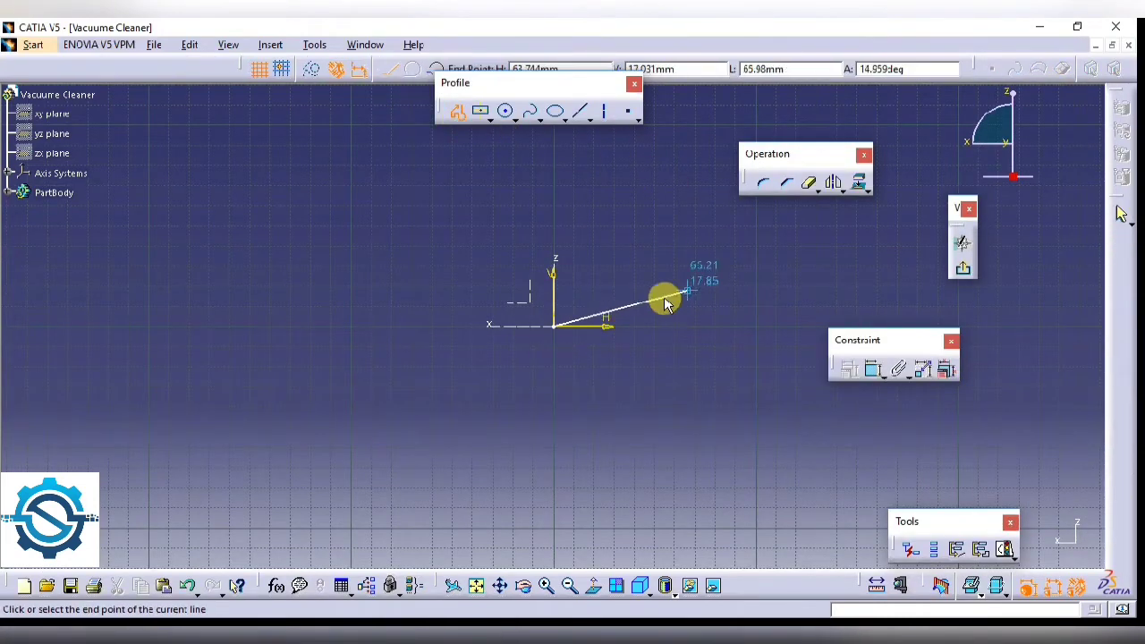
pyautogui.click(660, 301)
pyautogui.click(721, 193)
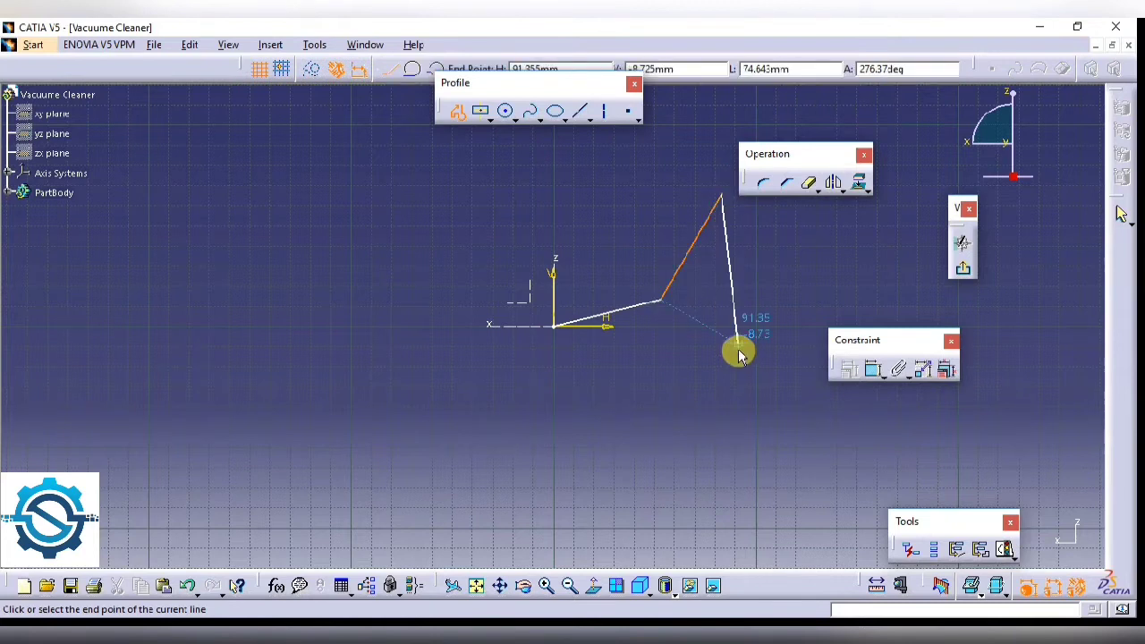
pyautogui.press('Escape')
pyautogui.click(724, 338)
# - Add length dimensions to both lines of the open profile
pyautogui.moveTo(741, 263); pyautogui.dragTo(749, 363, button='middle')
pyautogui.click(872, 369)
pyautogui.click(696, 331)
pyautogui.click(685, 317)
pyautogui.click(872, 369)
pyautogui.click(615, 394)
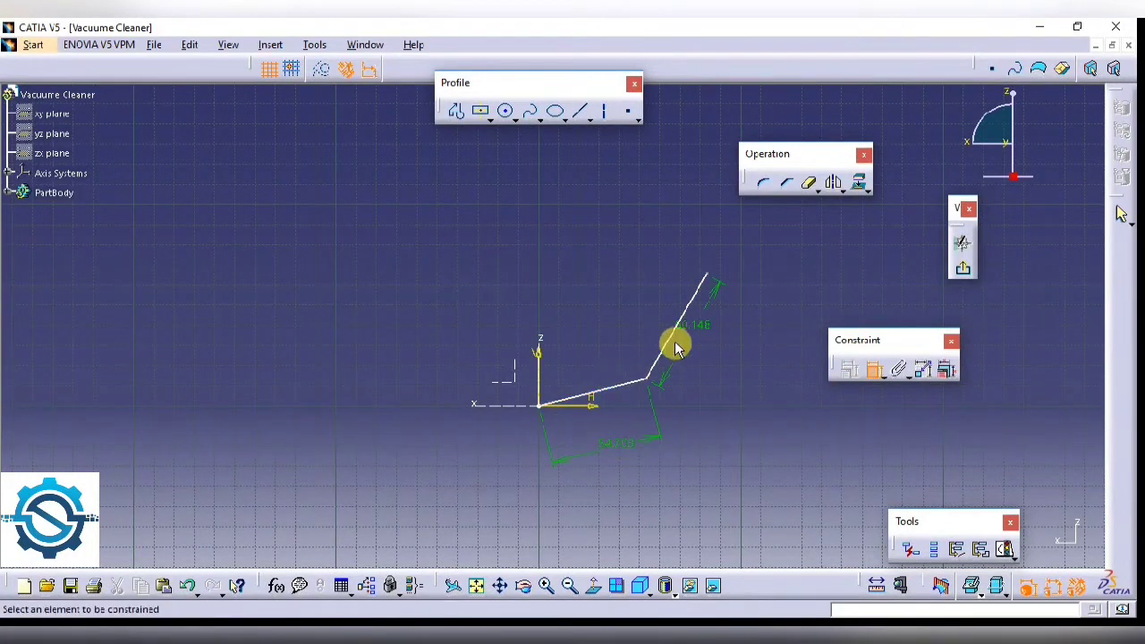
# - Add angle dimensions between the two lines and between the lower line and the horizontal axis
pyautogui.click(630, 381)
pyautogui.click(662, 345)
pyautogui.click(610, 310)
pyautogui.click(596, 391)
pyautogui.click(585, 405)
pyautogui.click(723, 392)
# - Set the lower line's angle to the horizontal axis to 26° and the angle between the two lines to 140°
pyautogui.doubleClick(726, 391)
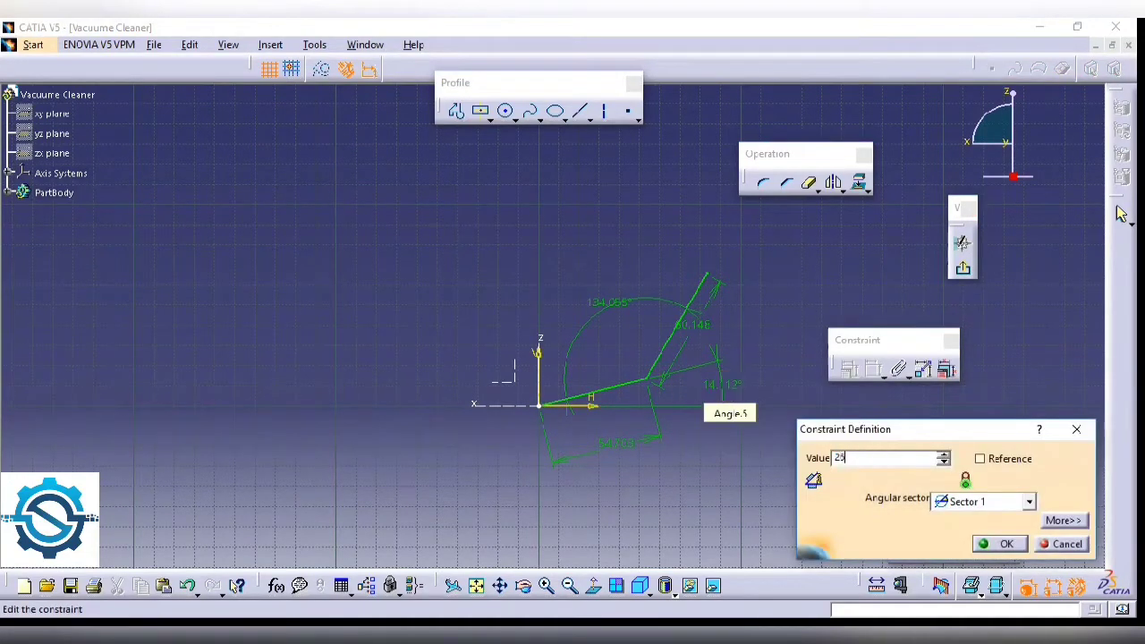
pyautogui.press('Return')
pyautogui.doubleClick(586, 291)
pyautogui.write('1')
pyautogui.press('Return')
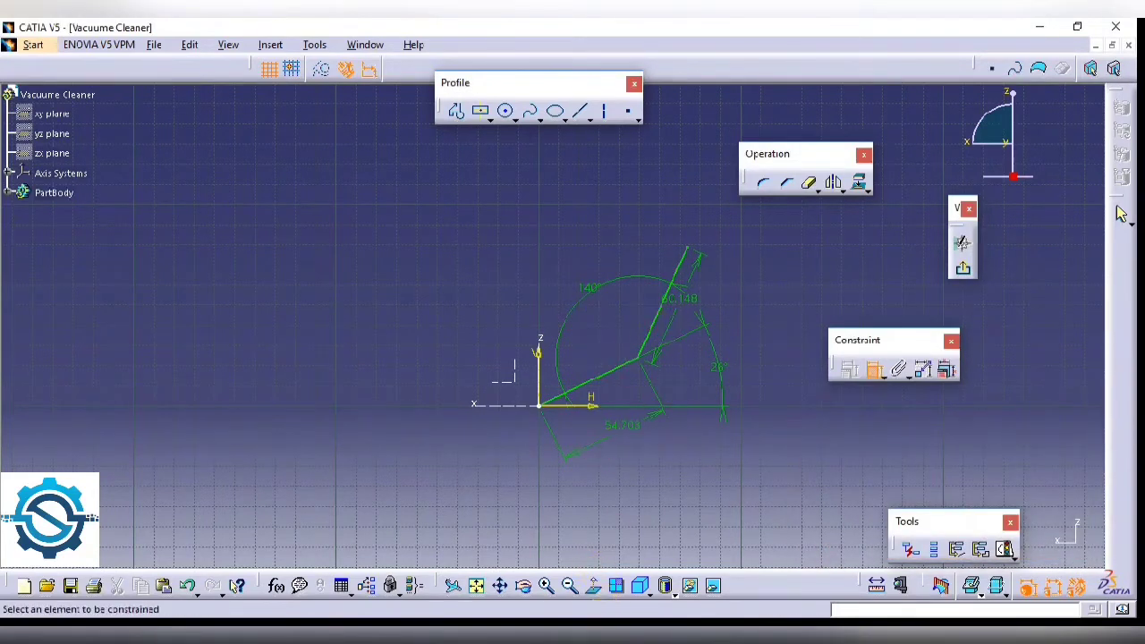
# - Following the Vacuum Cleaner drawing in the PDF, set the upper line to 80 mm and the lower line to 60 mm, and exit the sketch
pyautogui.hotkey('alt', 'Tab')
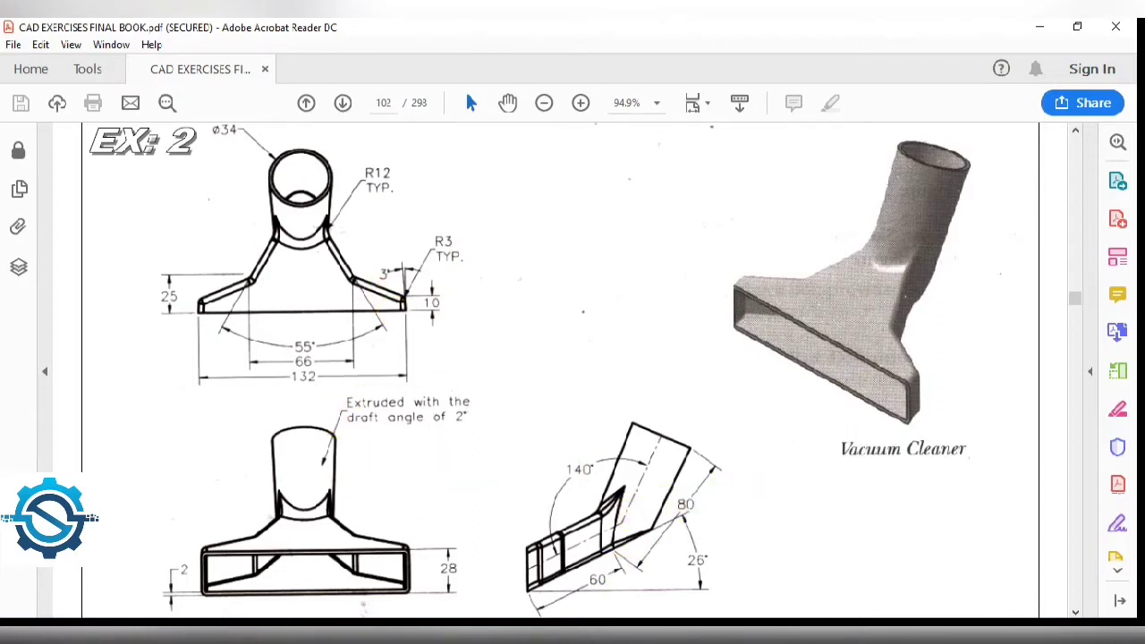
pyautogui.hotkey('alt', 'Tab')
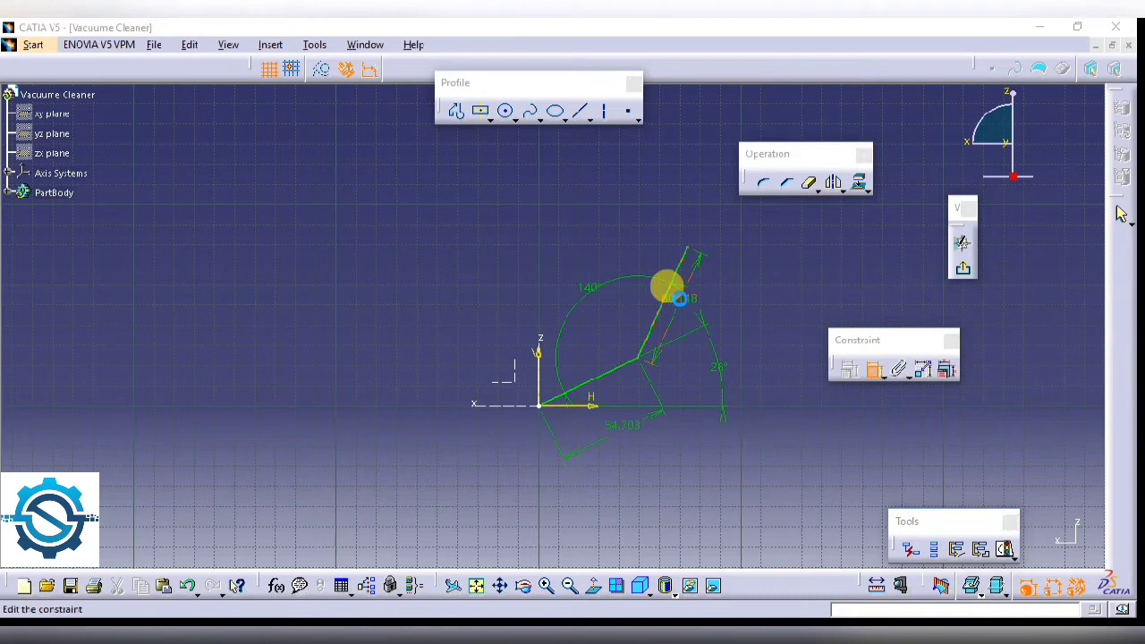
pyautogui.doubleClick(680, 299)
pyautogui.write('80')
pyautogui.press('Return')
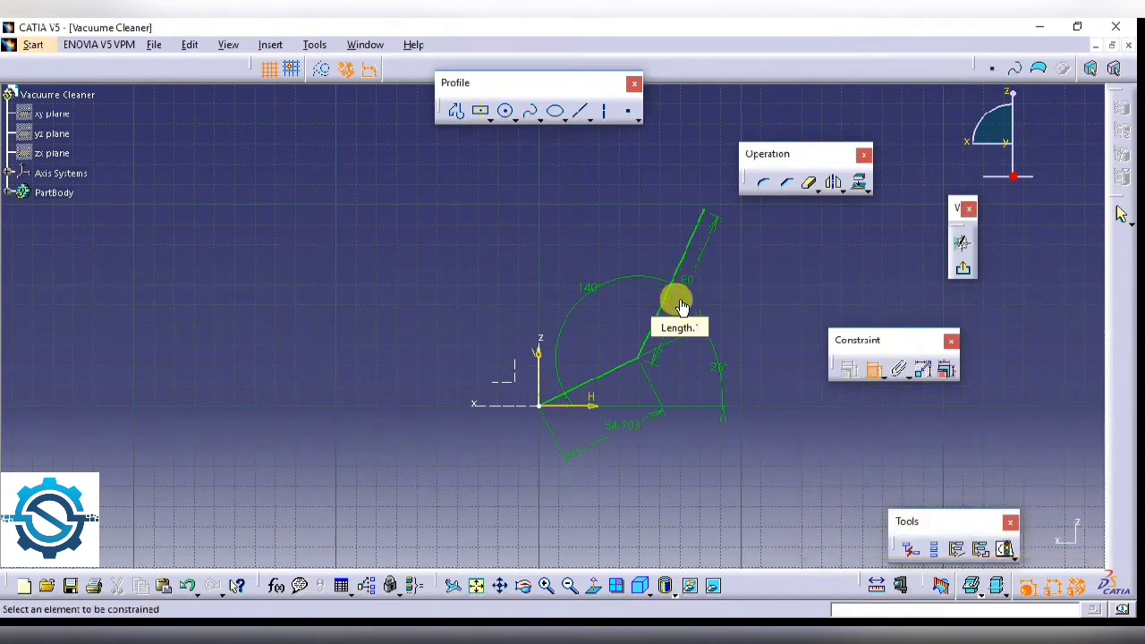
pyautogui.doubleClick(643, 423)
pyautogui.write('6')
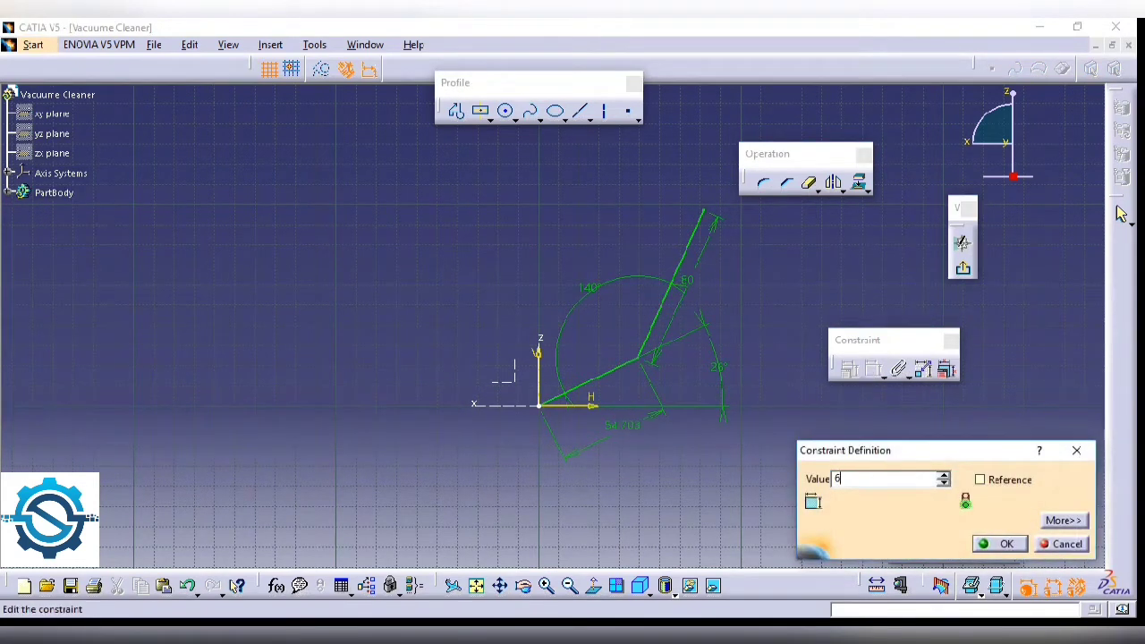
pyautogui.write('0')
pyautogui.press('Return')
pyautogui.moveTo(724, 430); pyautogui.dragTo(650, 457, button='middle')
pyautogui.click(963, 268)
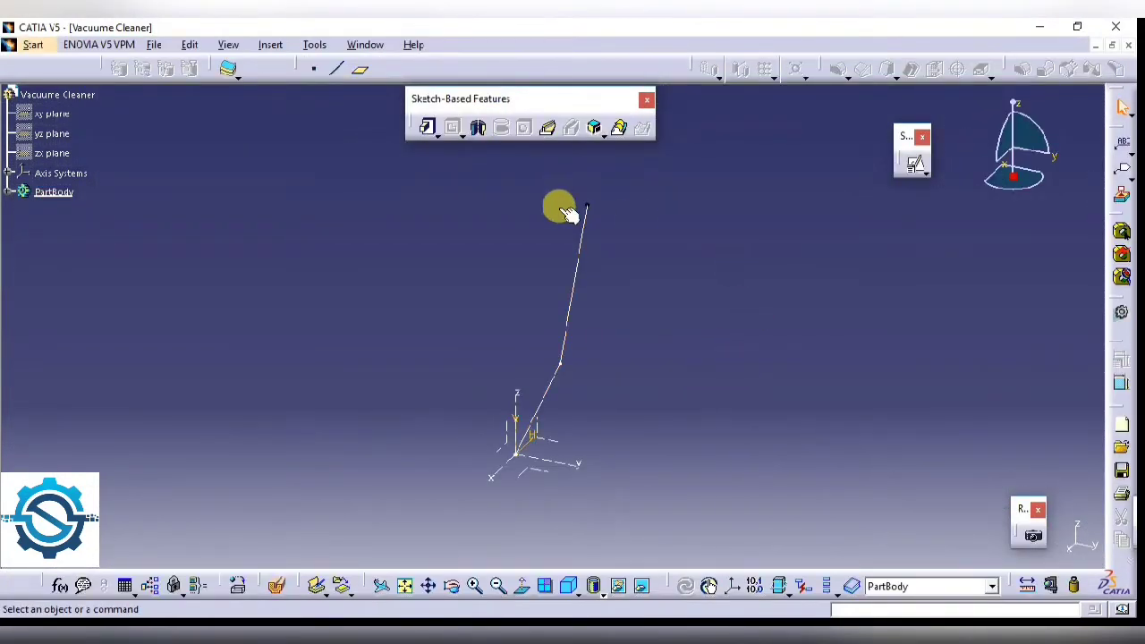
# - In a positioned sketch on the axis system's YZ plane, place a point on the H axis about 36 mm from the origin and exit
pyautogui.click(914, 164)
pyautogui.click(565, 448)
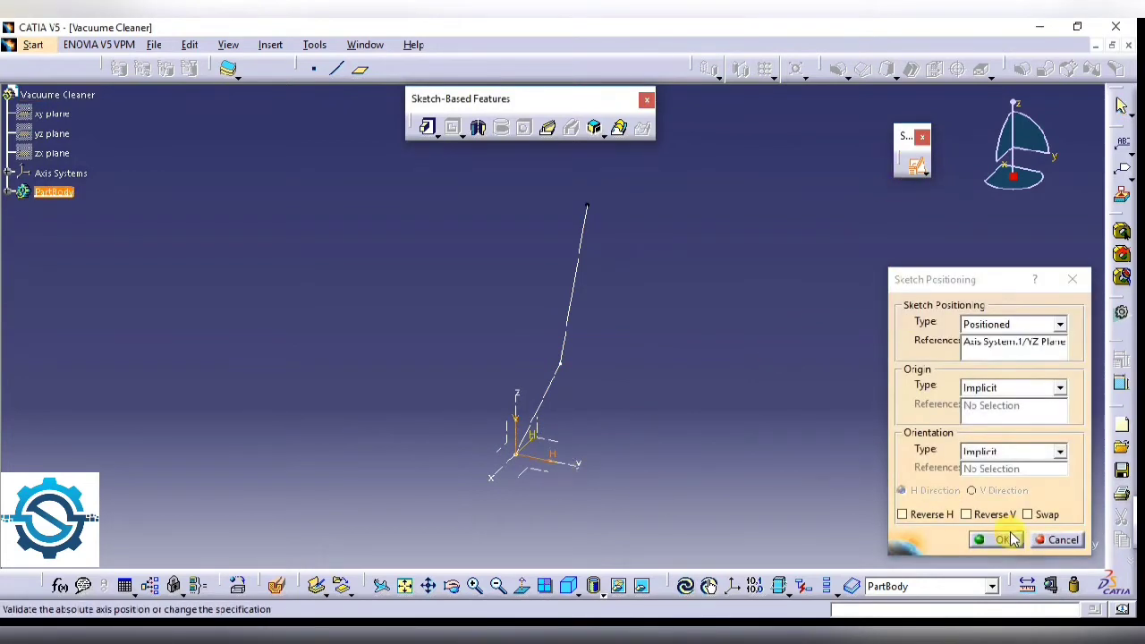
pyautogui.click(996, 539)
pyautogui.moveTo(667, 451); pyautogui.dragTo(651, 335, button='middle')
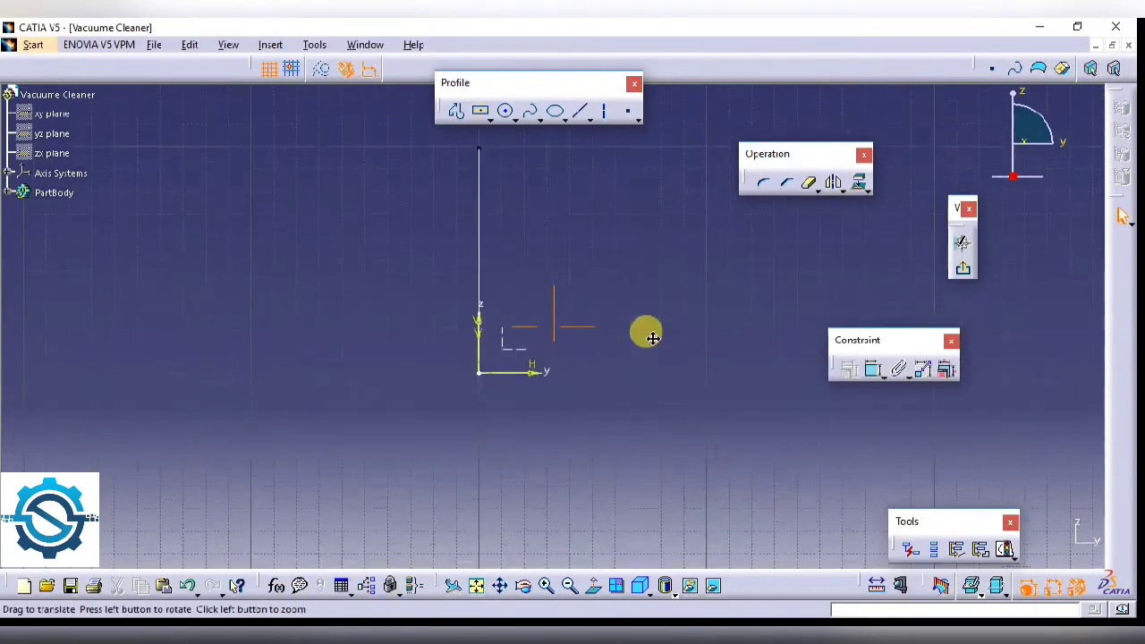
pyautogui.click(629, 110)
pyautogui.click(564, 366)
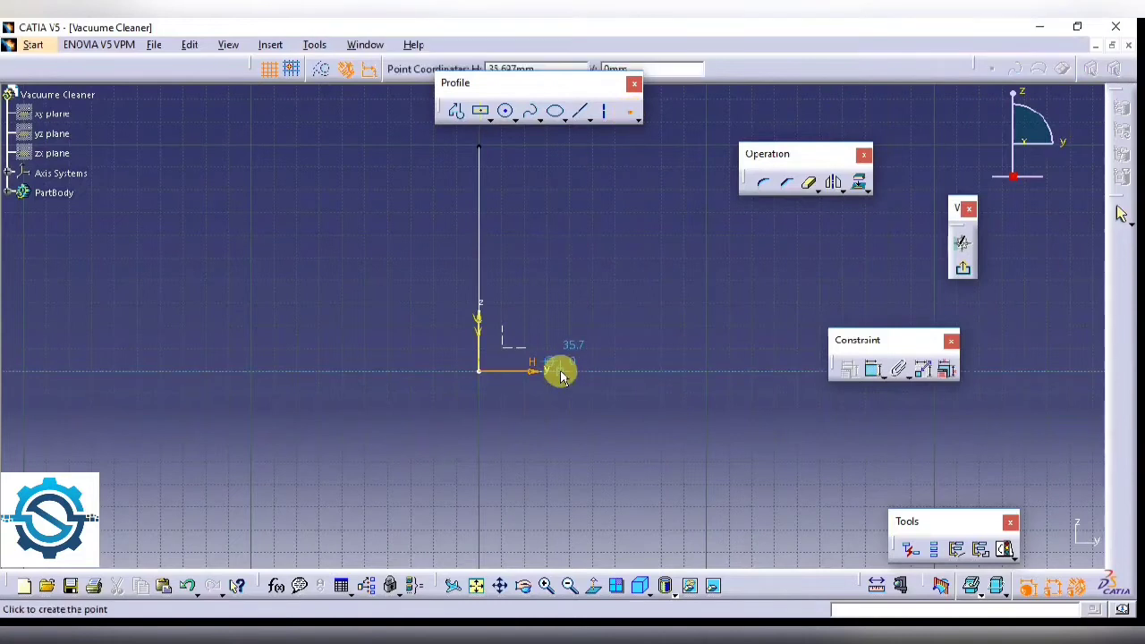
pyautogui.click(963, 268)
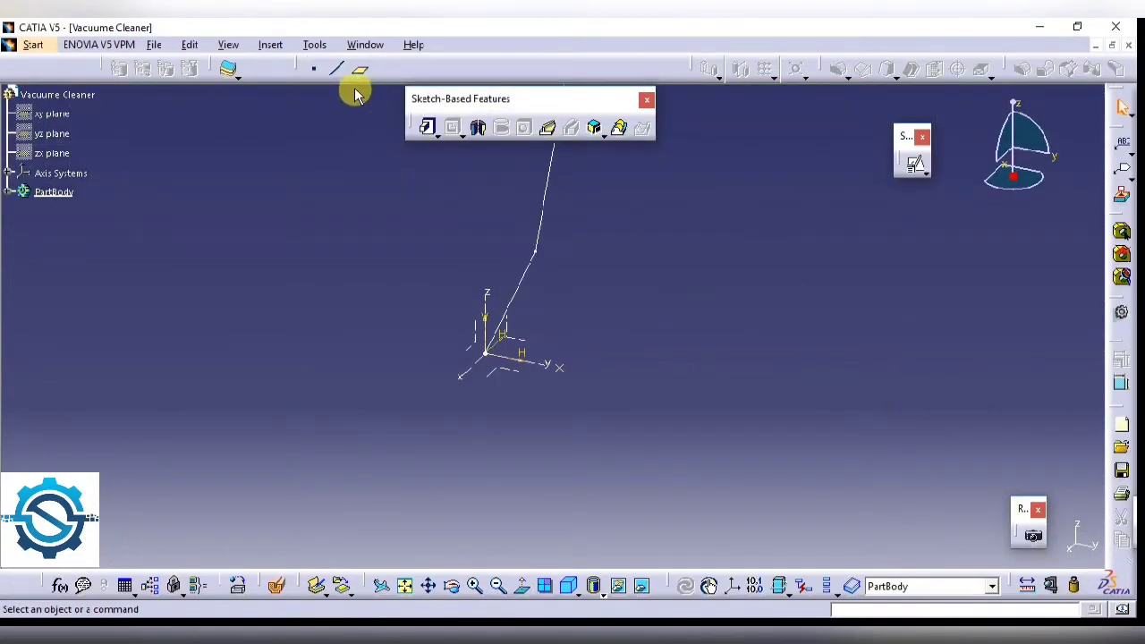
# - Create a plane through three points: the bend vertex of the two-line sketch, the sketched point on the Y axis and the origin
pyautogui.click(360, 71)
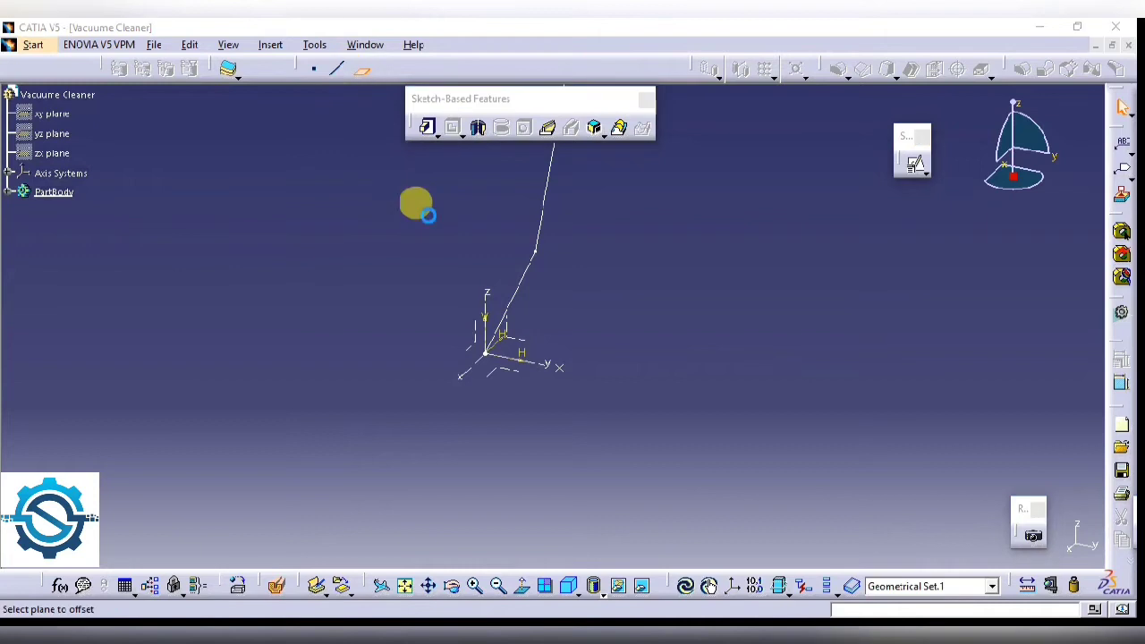
pyautogui.click(543, 253)
pyautogui.click(560, 367)
pyautogui.click(496, 357)
pyautogui.moveTo(740, 426); pyautogui.dragTo(562, 410, button='middle')
pyautogui.click(921, 490)
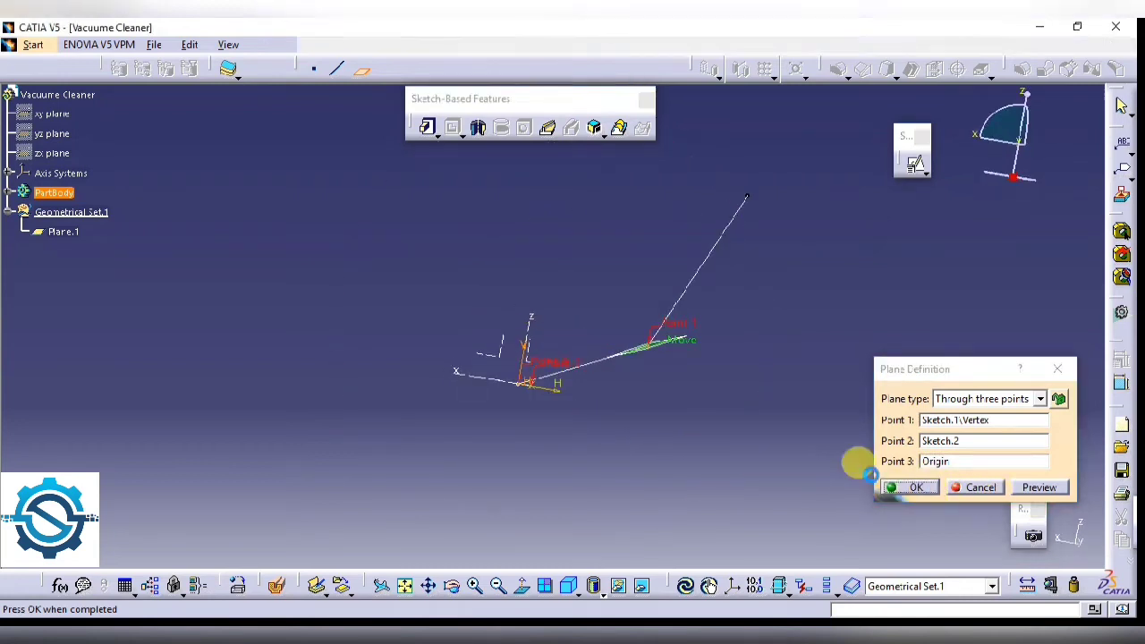
# - Start a positioned sketch on the inclined three-point plane with the H direction reversed
pyautogui.click(912, 165)
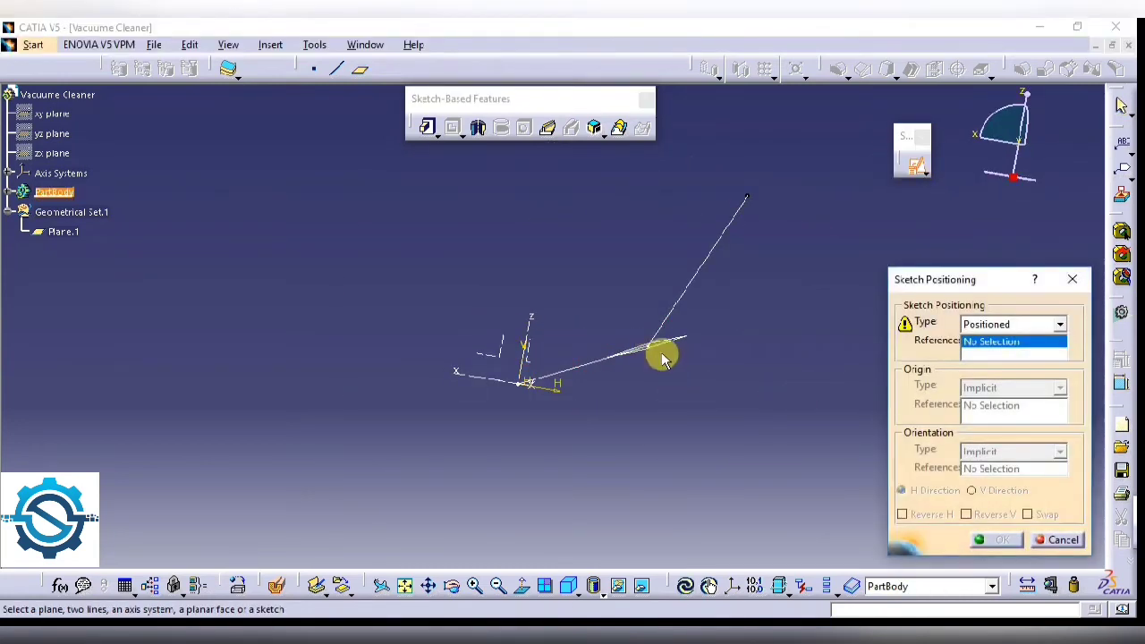
pyautogui.click(640, 342)
pyautogui.moveTo(641, 343)
pyautogui.mouseDown(button='middle')
pyautogui.moveTo(536, 350)
pyautogui.moveTo(733, 434)
pyautogui.mouseUp(button='middle')
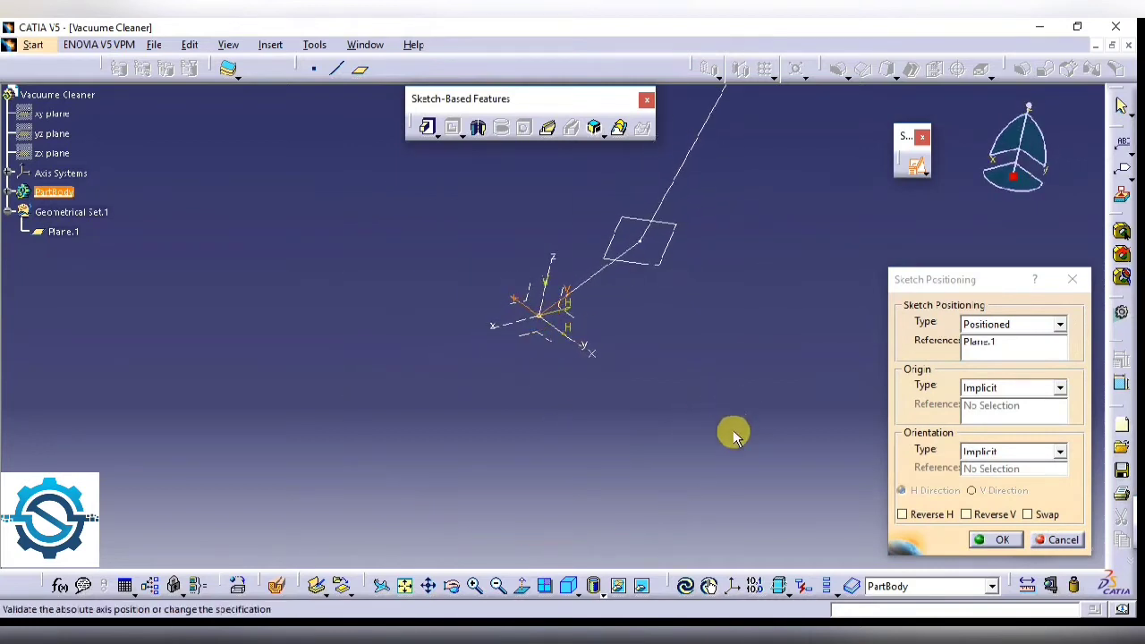
pyautogui.click(913, 515)
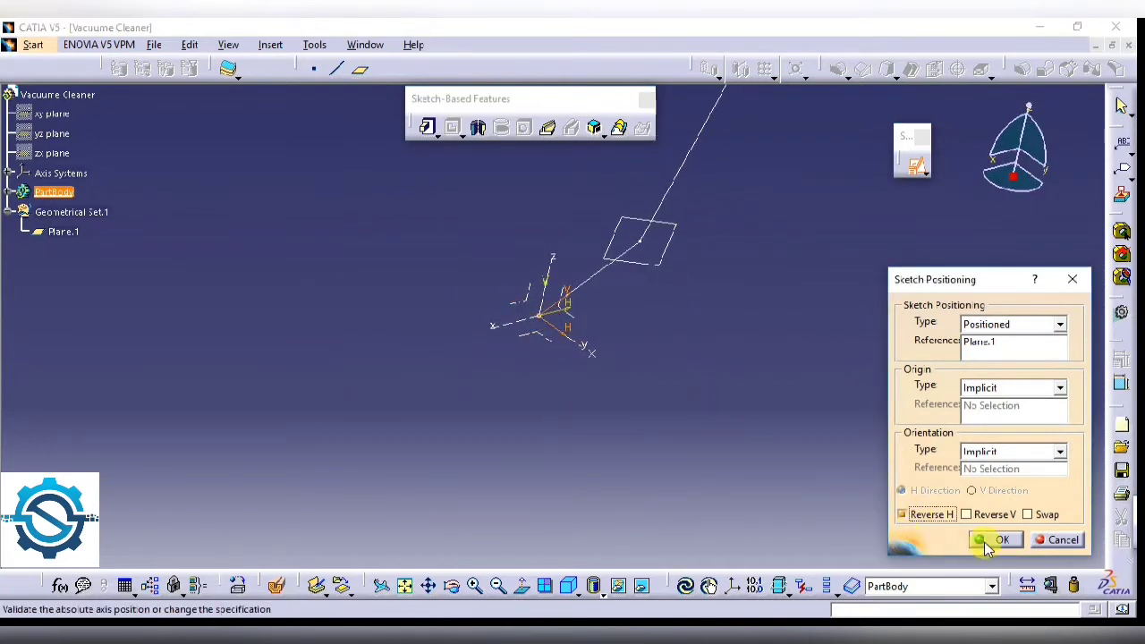
pyautogui.click(993, 539)
# - Sketch the nozzle's open half-profile from the horizontal axis up through three slanted segments to a short horizontal line ending on the vertical axis
pyautogui.moveTo(528, 369); pyautogui.dragTo(521, 453, button='middle')
pyautogui.moveTo(622, 386)
pyautogui.keyDown('ctrl'); pyautogui.mouseDown(button='middle')
pyautogui.moveTo(639, 350)
pyautogui.moveTo(648, 362)
pyautogui.mouseUp(button='middle'); pyautogui.keyUp('ctrl')
pyautogui.click(456, 110)
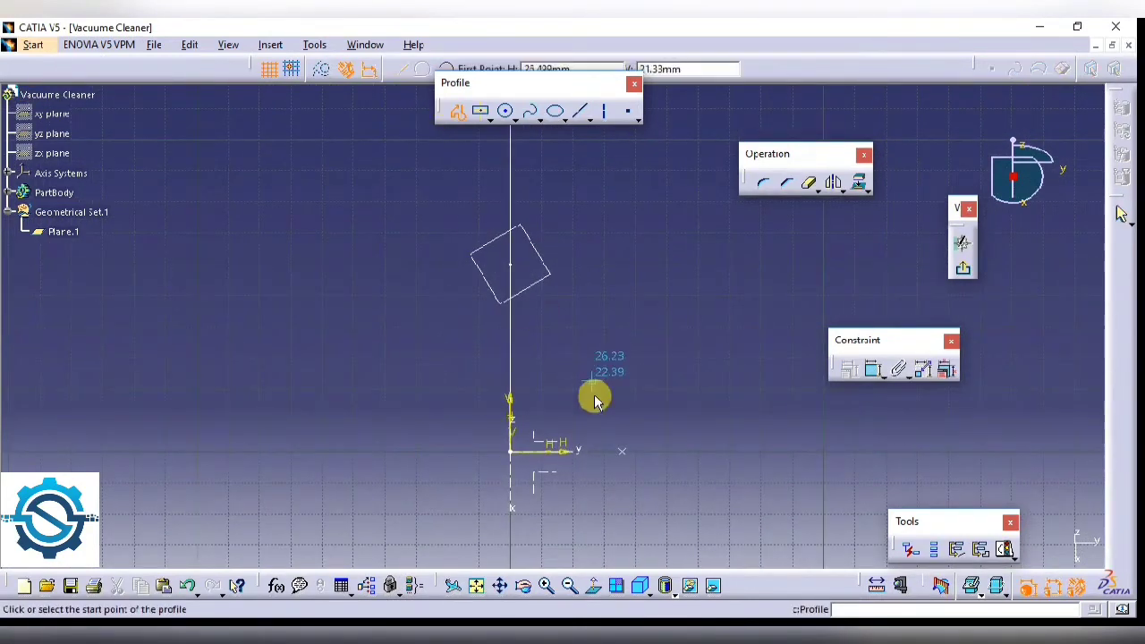
pyautogui.click(597, 459)
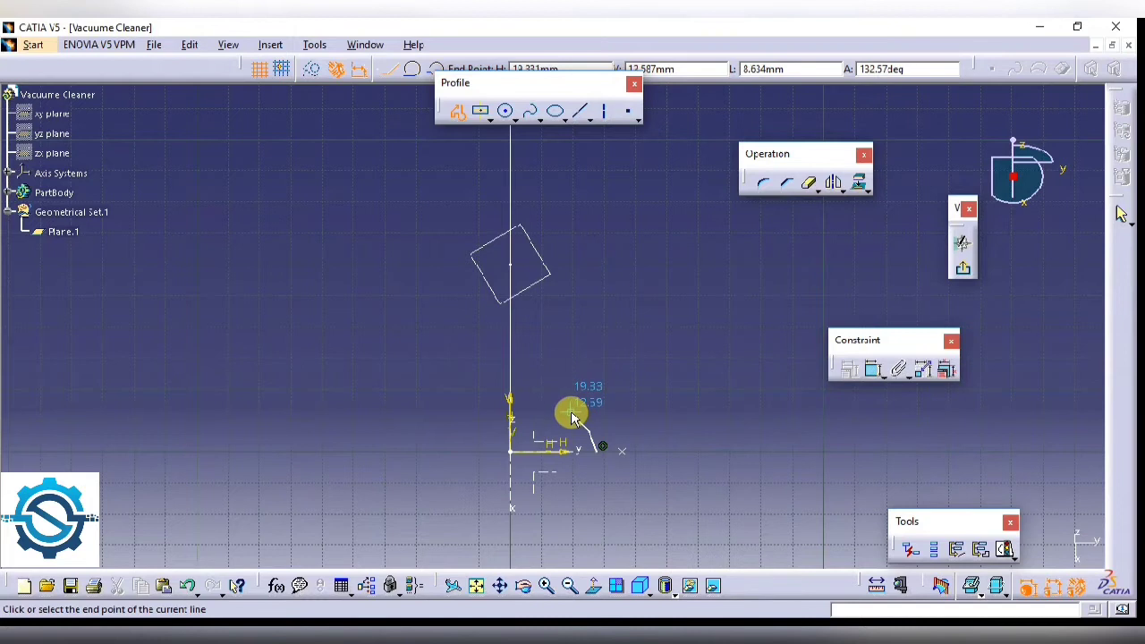
pyautogui.click(516, 328)
pyautogui.press('Escape')
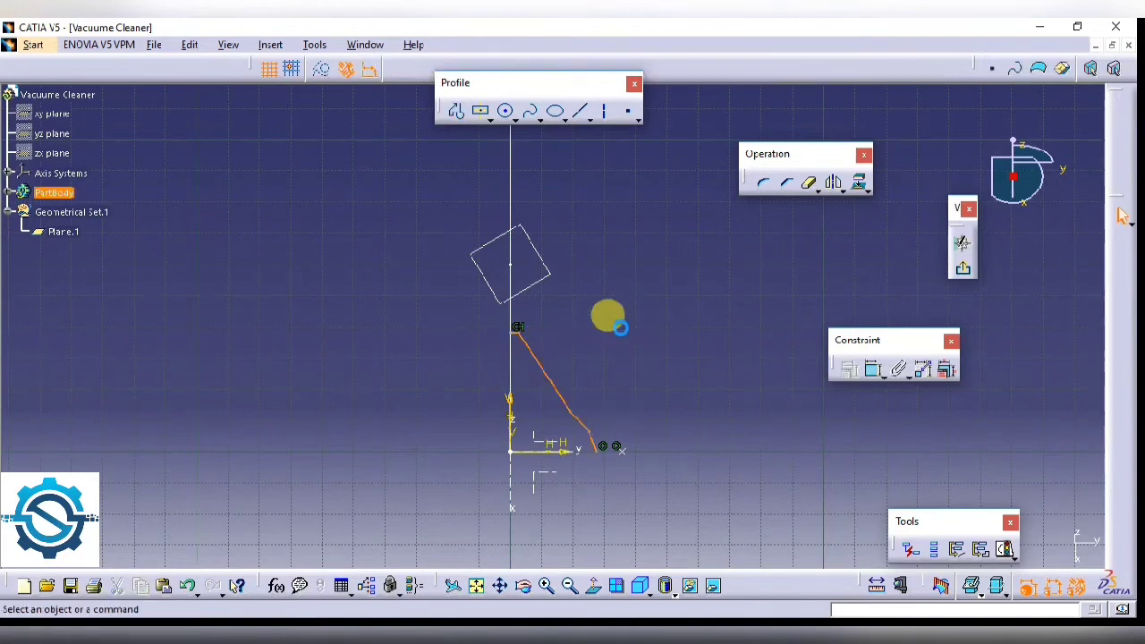
# - Delete the unwanted coincidence constraint tying the long slanted line to the profile's lower endpoint
pyautogui.keyDown('ctrl'); pyautogui.moveTo(604, 397); pyautogui.dragTo(547, 254, button='middle'); pyautogui.keyUp('ctrl')
pyautogui.click(604, 434)
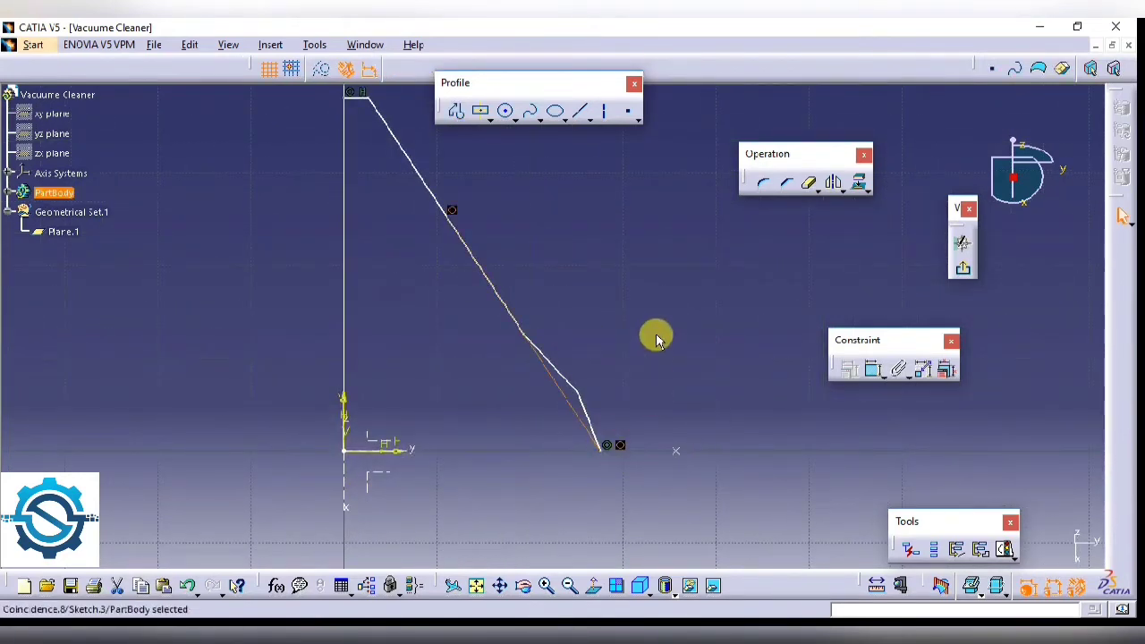
pyautogui.click(656, 333)
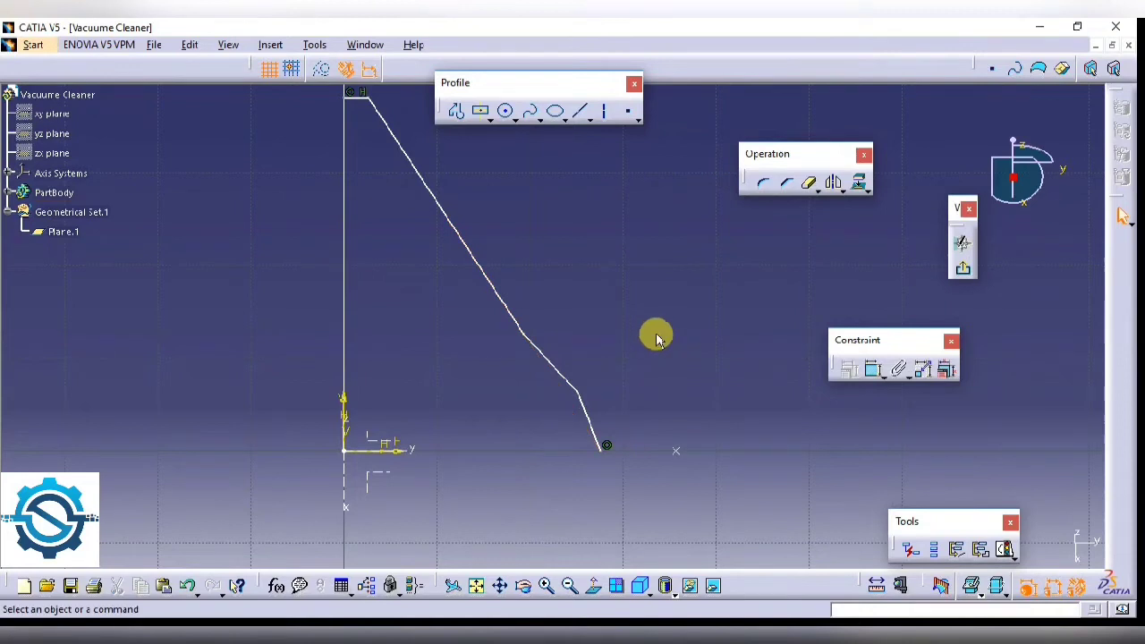
# - Dimension the horizontal distance between the endpoints of the lowest slanted segment and set it to 3 mm
pyautogui.click(871, 371)
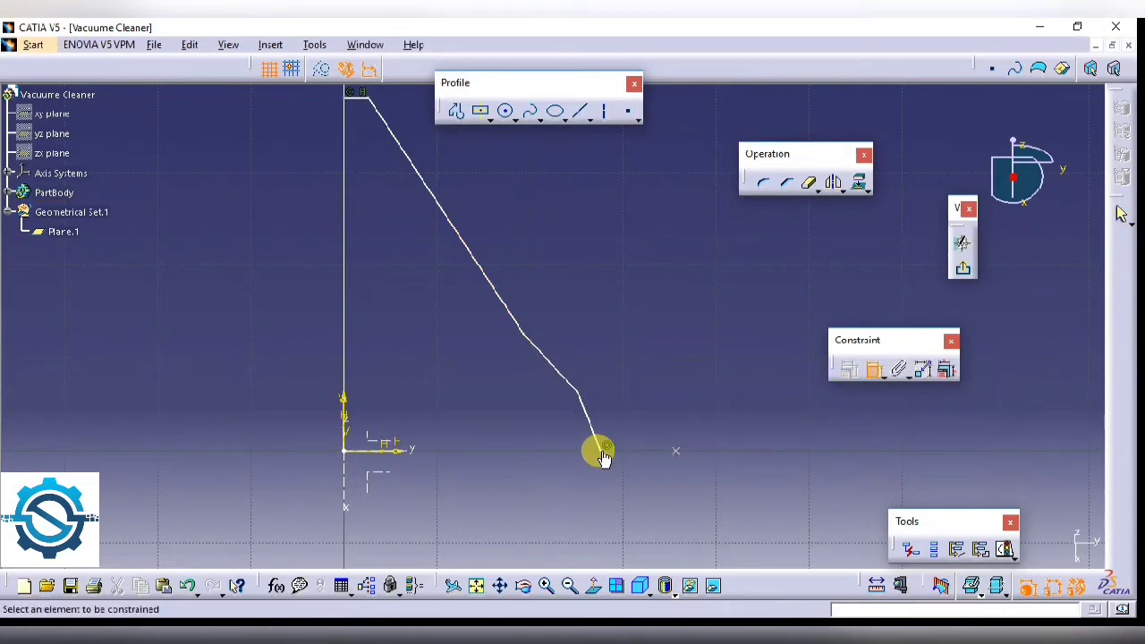
pyautogui.click(605, 448)
pyautogui.click(577, 390)
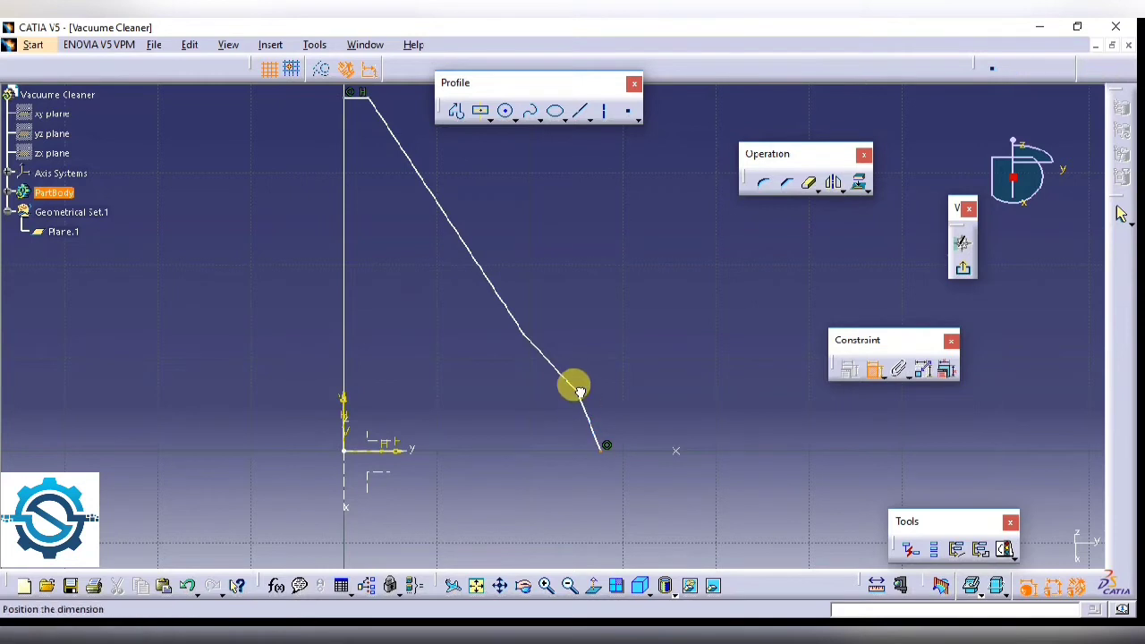
pyautogui.rightClick(600, 345)
pyautogui.click(687, 392)
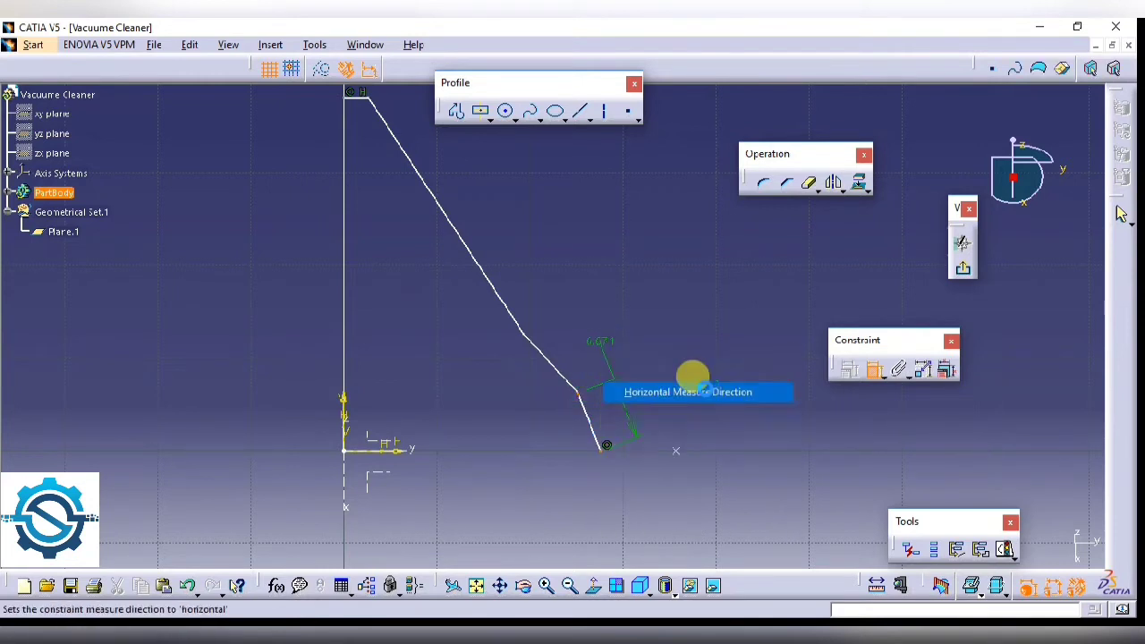
pyautogui.click(653, 375)
pyautogui.doubleClick(660, 369)
pyautogui.write('3mm')
pyautogui.press('Return')
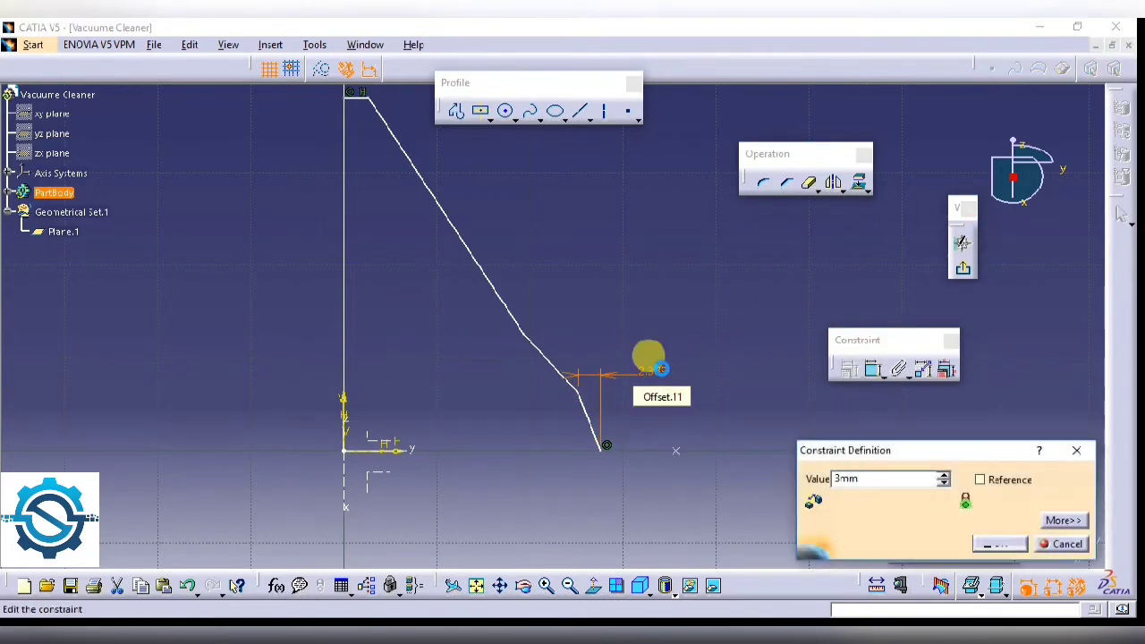
pyautogui.click(728, 320)
# - Mirror the whole half-profile about the vertical sketch axis
pyautogui.moveTo(649, 282)
pyautogui.mouseDown(button='middle')
pyautogui.moveTo(645, 314)
pyautogui.moveTo(739, 373)
pyautogui.mouseUp(button='middle')
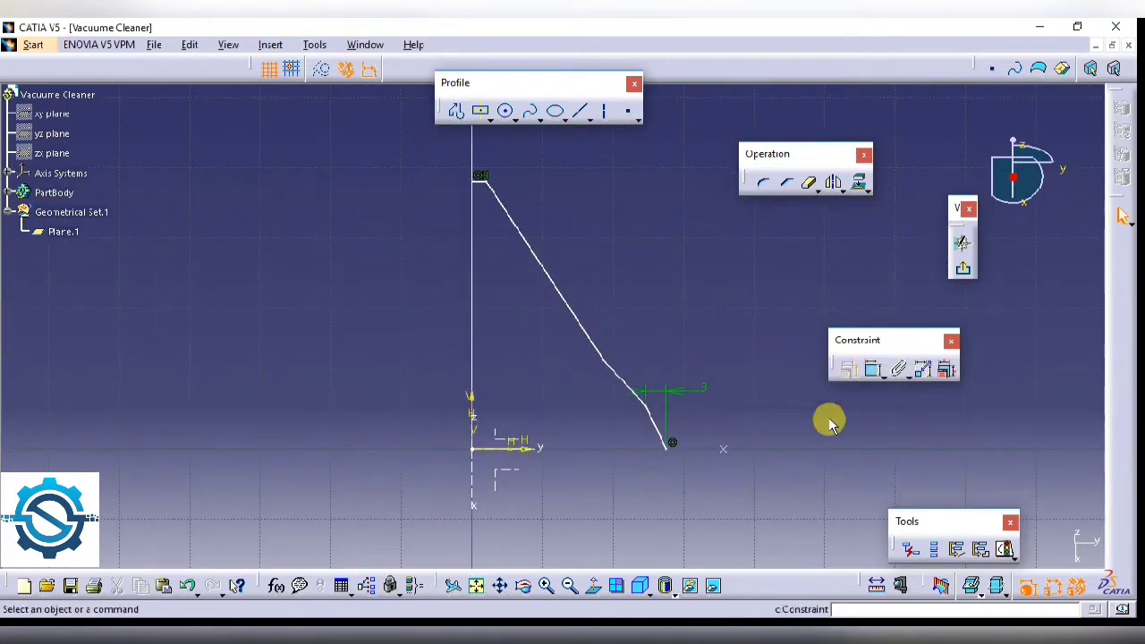
pyautogui.moveTo(744, 524); pyautogui.dragTo(380, 97)
pyautogui.click(833, 183)
pyautogui.click(497, 442)
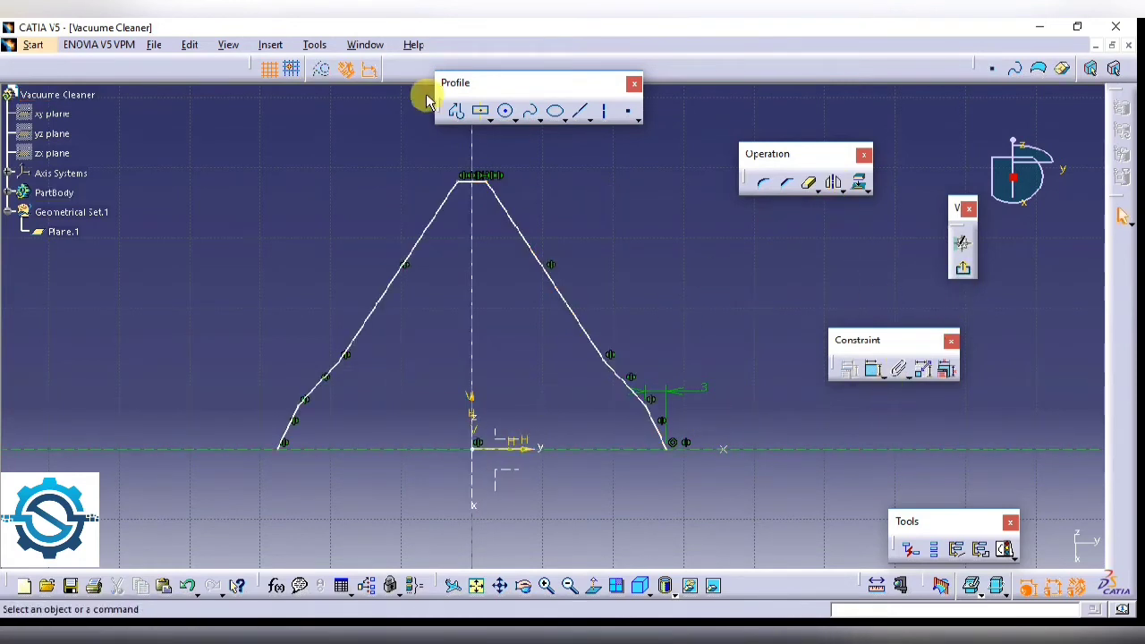
# - Close the mirrored nozzle profile with a horizontal baseline joining its two lowest endpoints
pyautogui.click(457, 110)
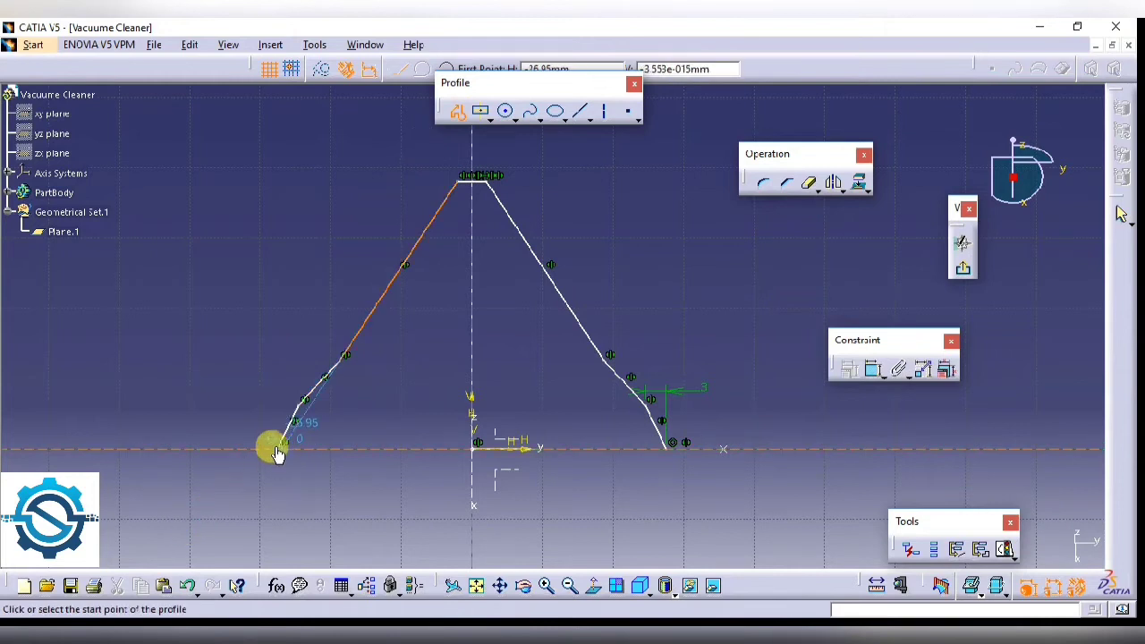
pyautogui.click(276, 451)
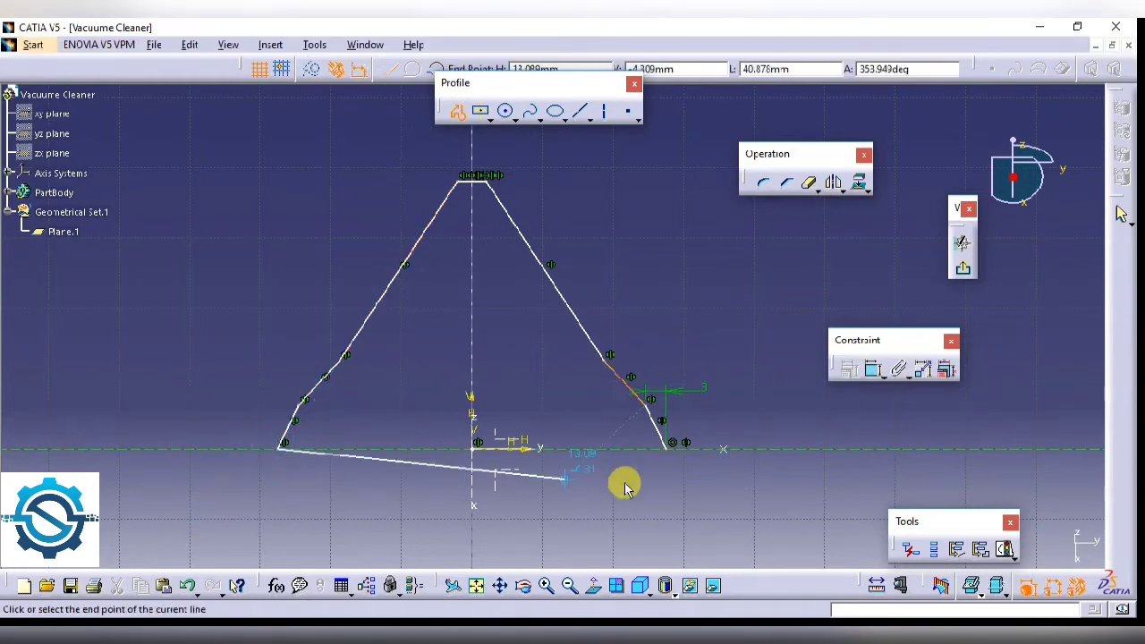
pyautogui.click(666, 446)
pyautogui.press('Escape')
# - Dimension the height of the lowest slanted segment's upper corner above the baseline and set it to 10 mm
pyautogui.moveTo(551, 493); pyautogui.dragTo(626, 463, button='middle')
pyautogui.click(872, 371)
pyautogui.click(687, 377)
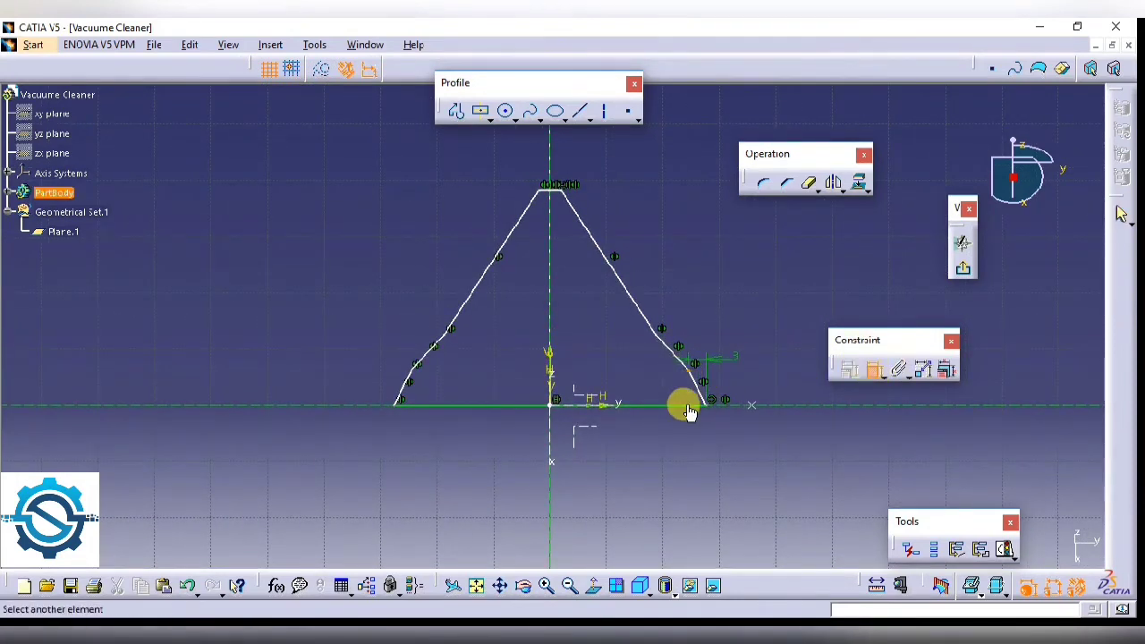
pyautogui.click(759, 388)
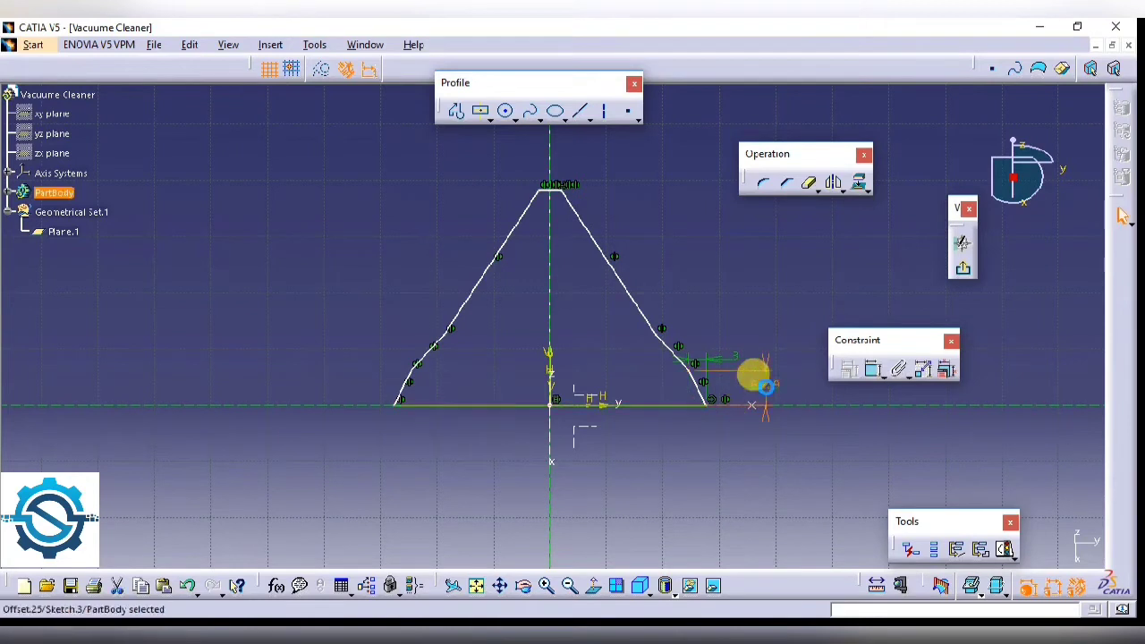
pyautogui.doubleClick(766, 383)
pyautogui.write('10mm')
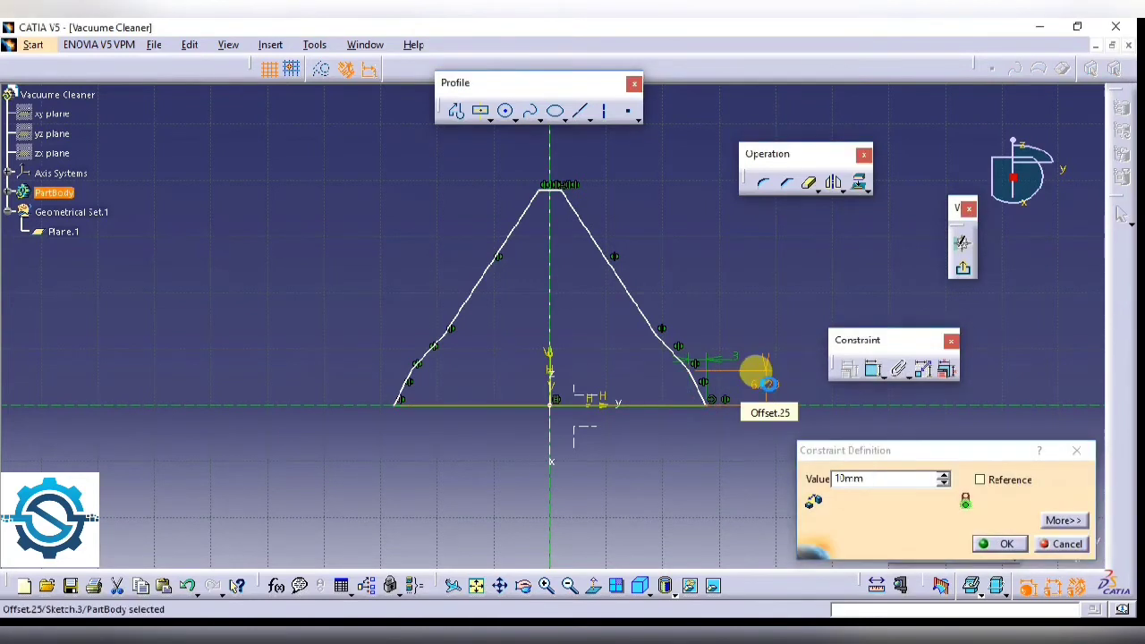
pyautogui.press('Return')
# - Dimension the height of the corner at the foot of the long slanted line above the baseline and set it to 25 mm
pyautogui.click(872, 369)
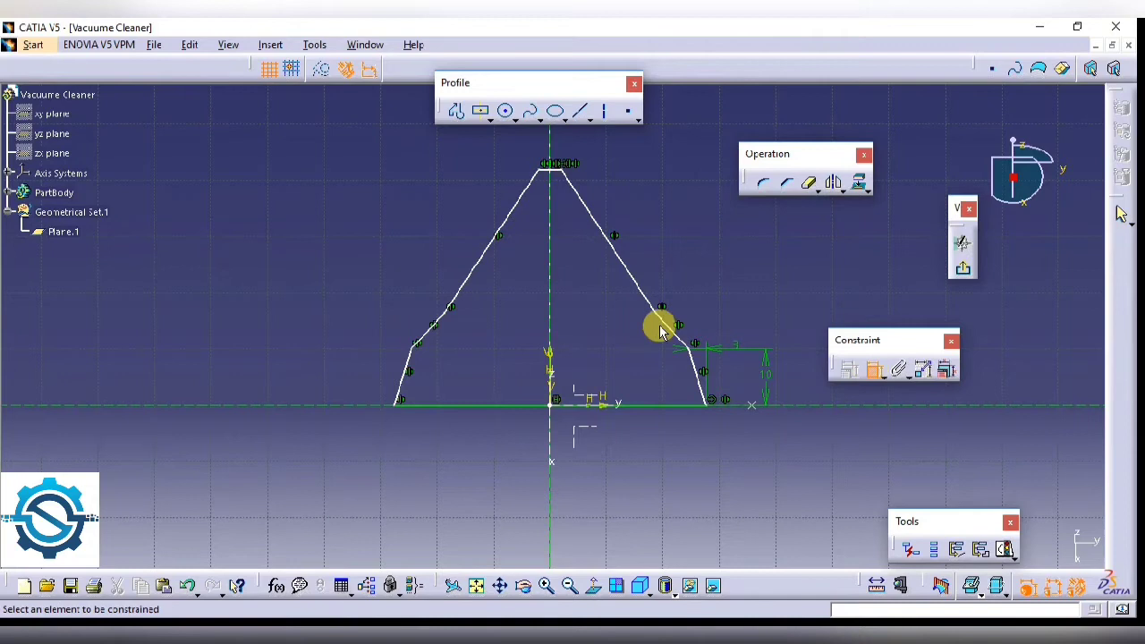
pyautogui.click(452, 319)
pyautogui.click(508, 411)
pyautogui.click(329, 349)
pyautogui.doubleClick(347, 356)
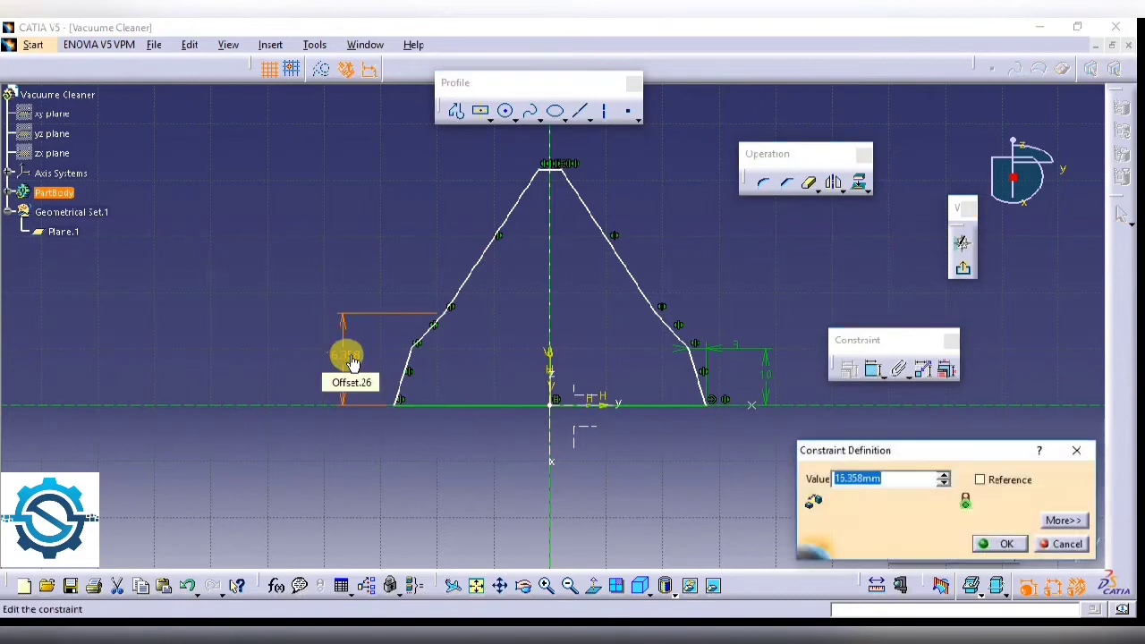
pyautogui.press('Return')
# - Dimension the length of the profile's baseline and set it to 132 mm
pyautogui.moveTo(623, 271)
pyautogui.mouseDown(button='middle')
pyautogui.moveTo(590, 256)
pyautogui.moveTo(557, 297)
pyautogui.mouseUp(button='middle')
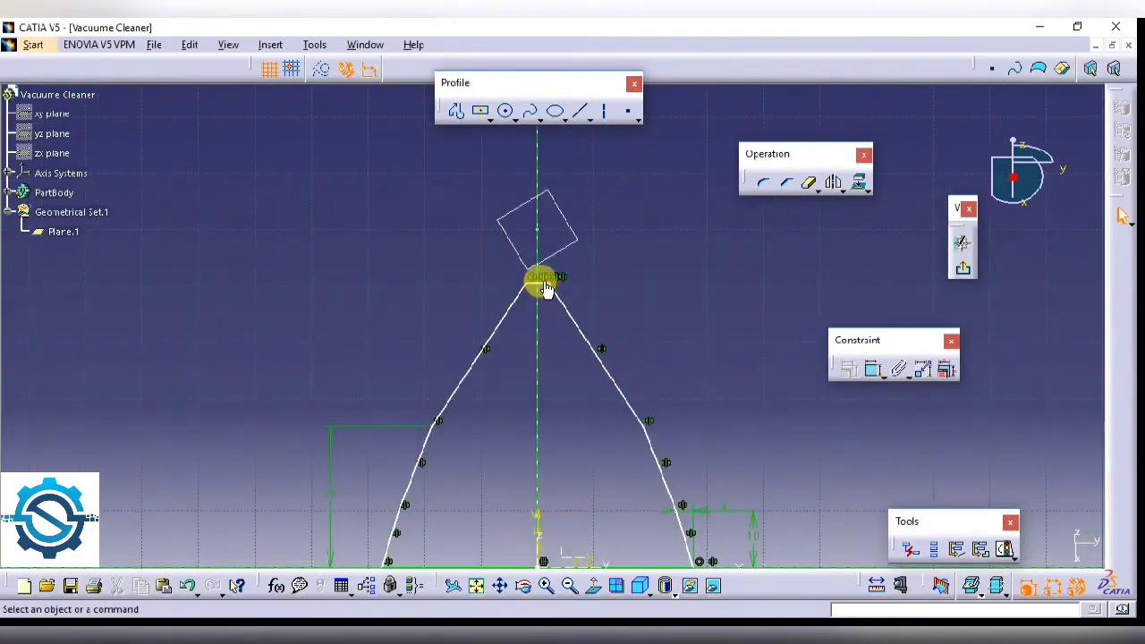
pyautogui.moveTo(570, 393); pyautogui.dragTo(549, 289, button='middle')
pyautogui.click(871, 369)
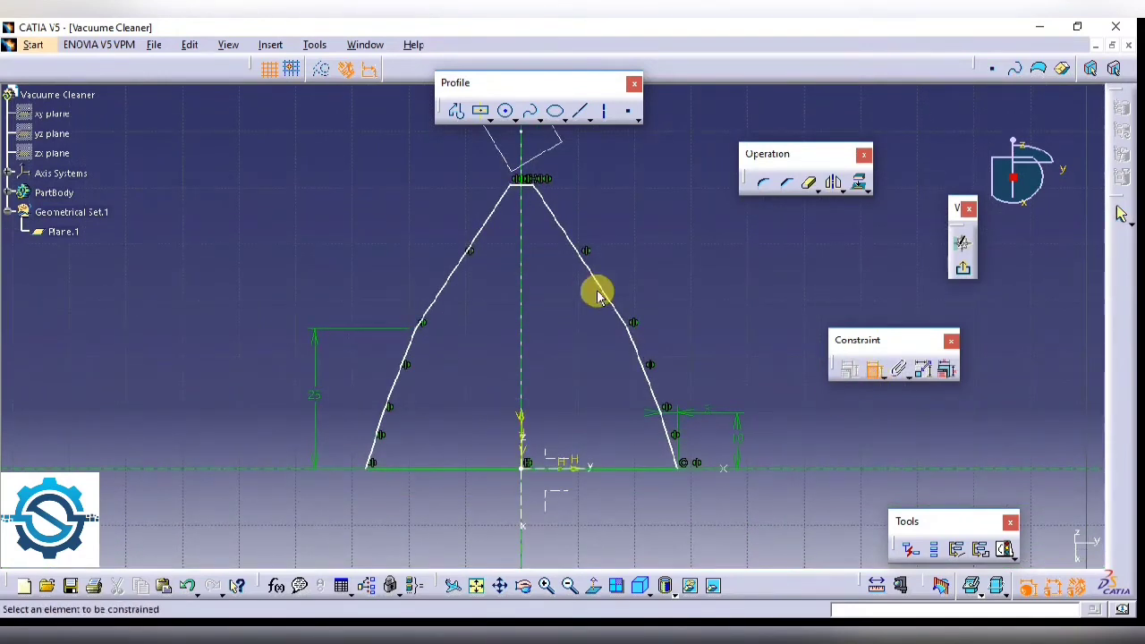
pyautogui.click(455, 470)
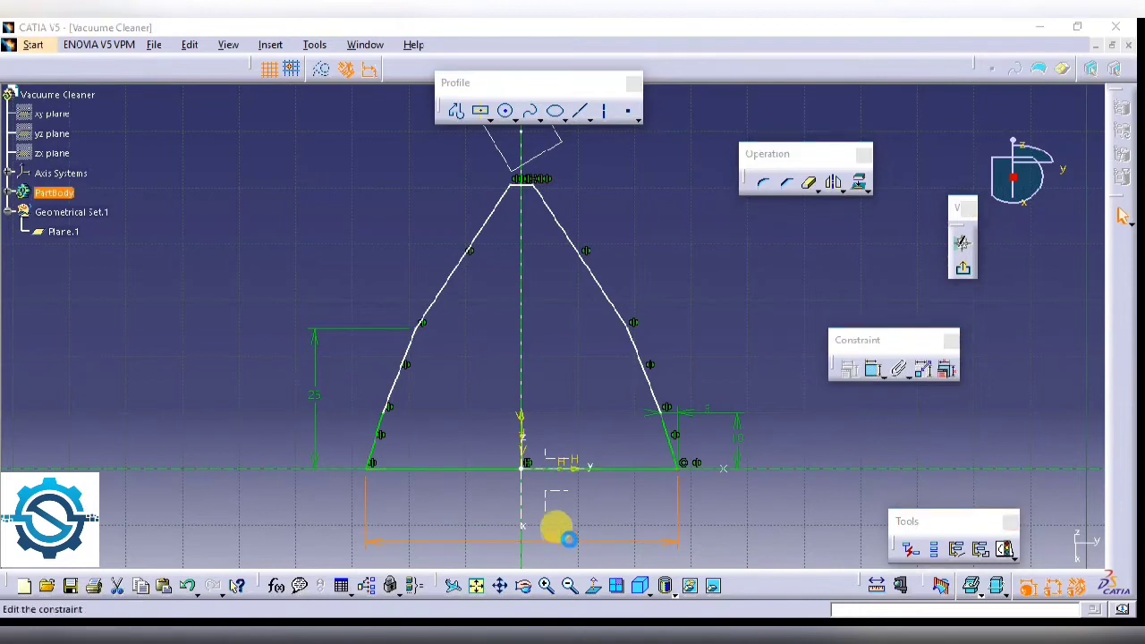
pyautogui.doubleClick(569, 542)
pyautogui.write('132')
pyautogui.press('Return')
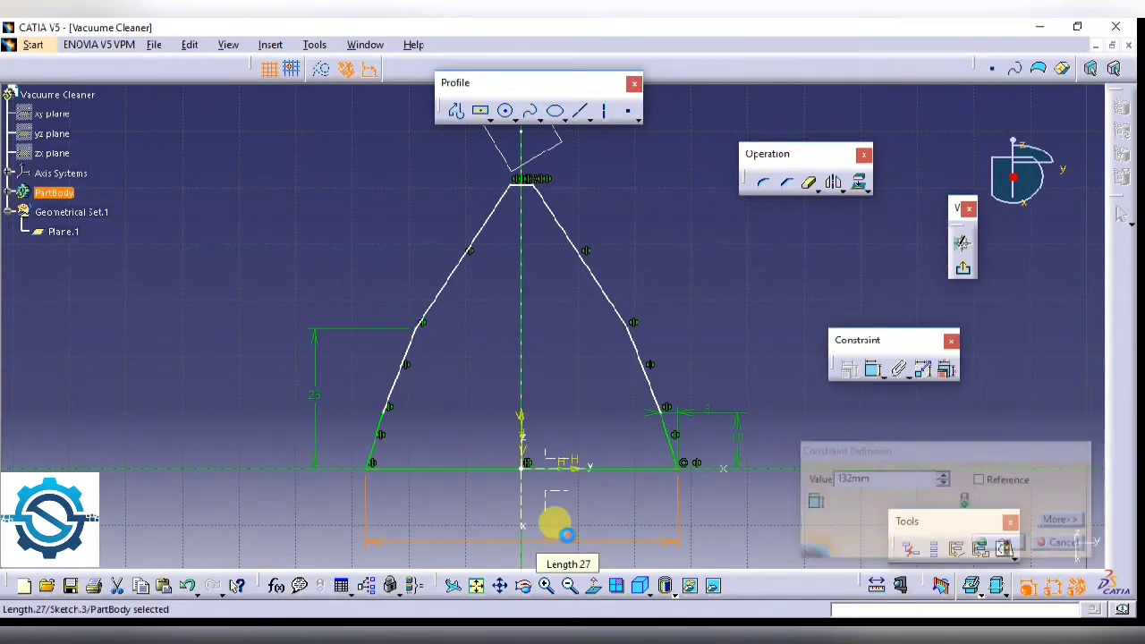
# - Dimension the horizontal distance between the lower ends of the two long slanted lines and set it to 66 mm
pyautogui.click(873, 370)
pyautogui.click(416, 331)
pyautogui.click(560, 370)
pyautogui.doubleClick(569, 367)
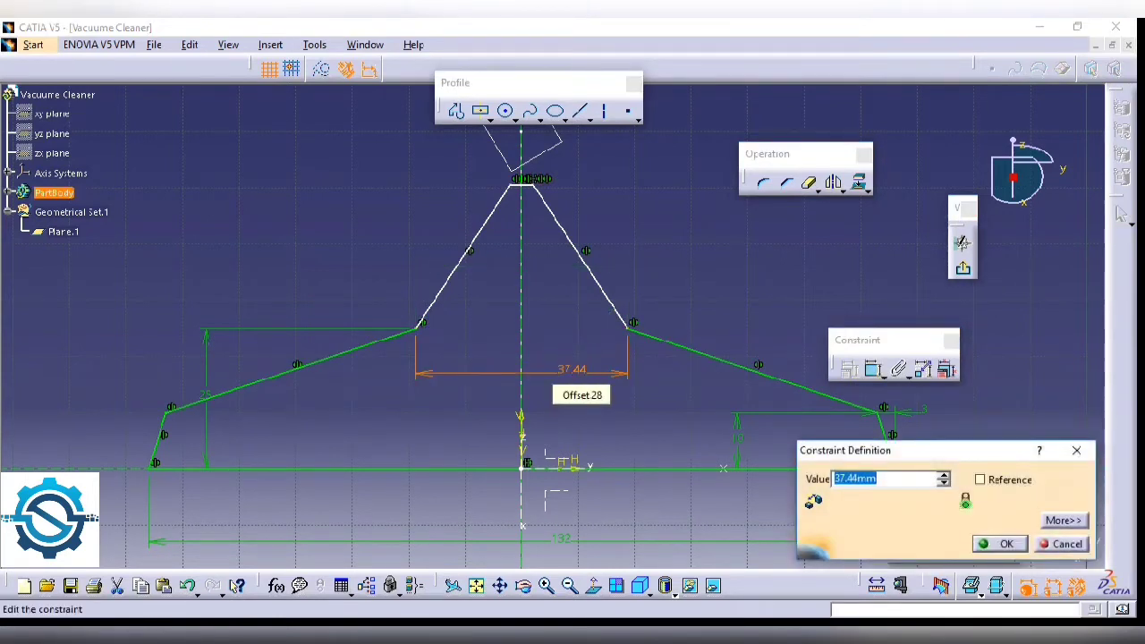
pyautogui.press('Return')
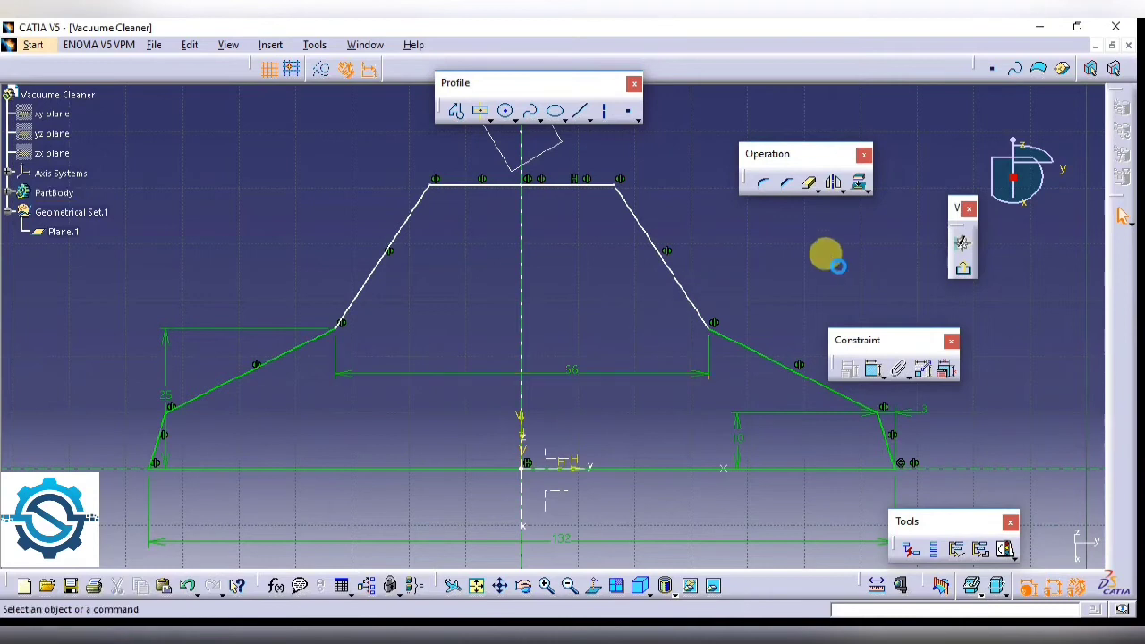
# - Dimension the angle between the two long slanted lines and set it to 55 degrees
pyautogui.click(874, 374)
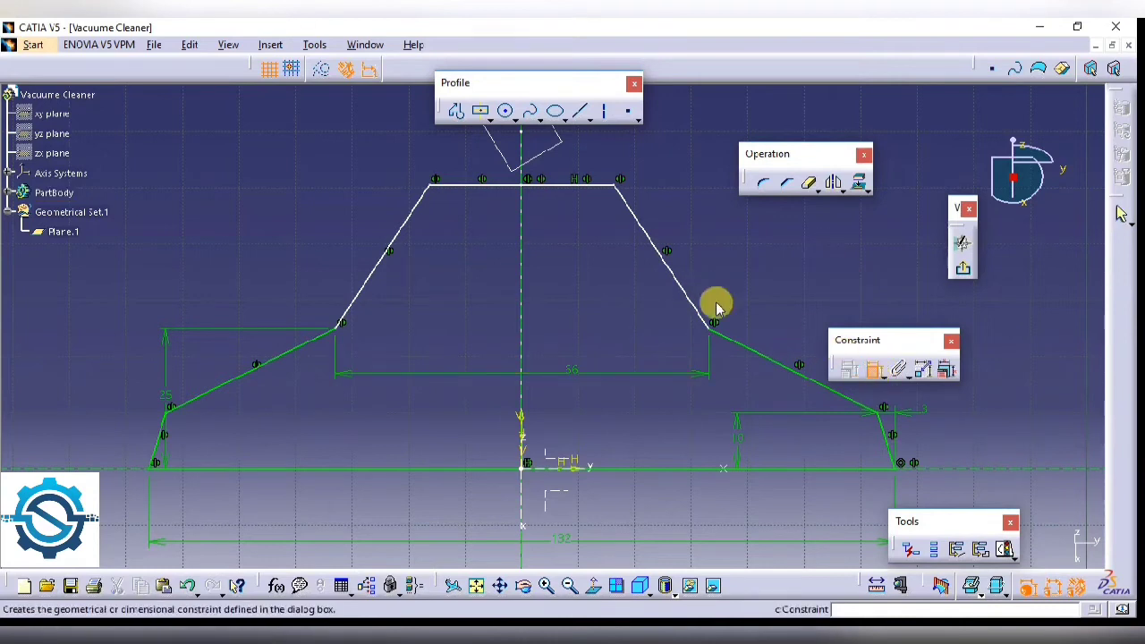
pyautogui.click(661, 264)
pyautogui.click(407, 233)
pyautogui.click(549, 278)
pyautogui.doubleClick(545, 274)
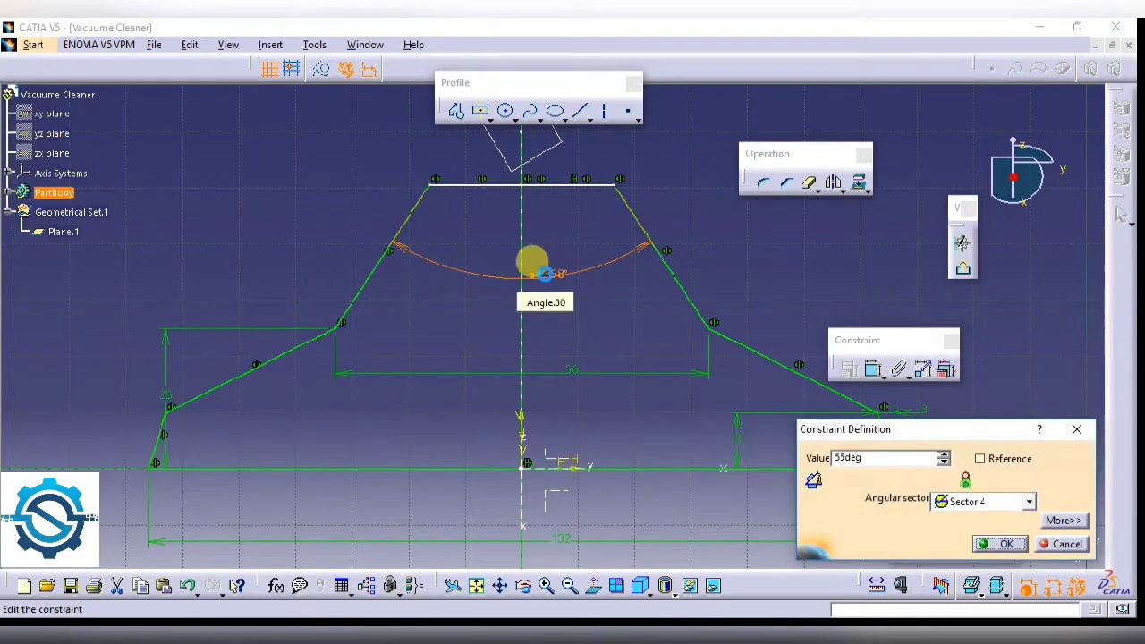
pyautogui.press('Return')
# - Constrain the profile's short top line to be coincident with the centreline sketch's vertex at the centre of the inclined plane
pyautogui.moveTo(561, 225); pyautogui.dragTo(591, 315, button='middle')
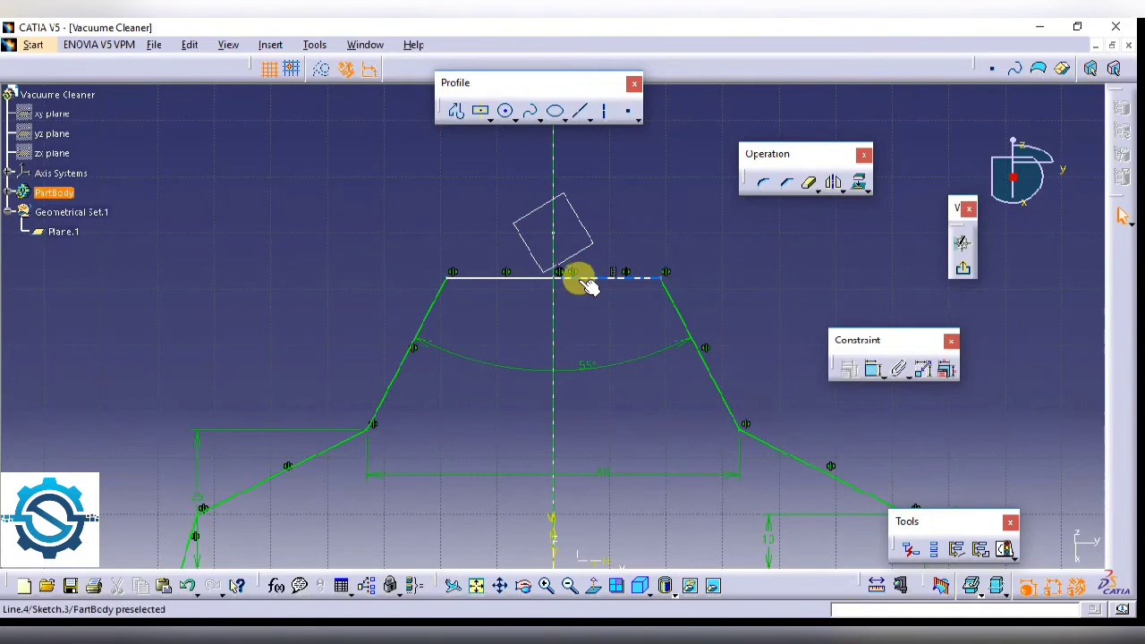
pyautogui.click(569, 279)
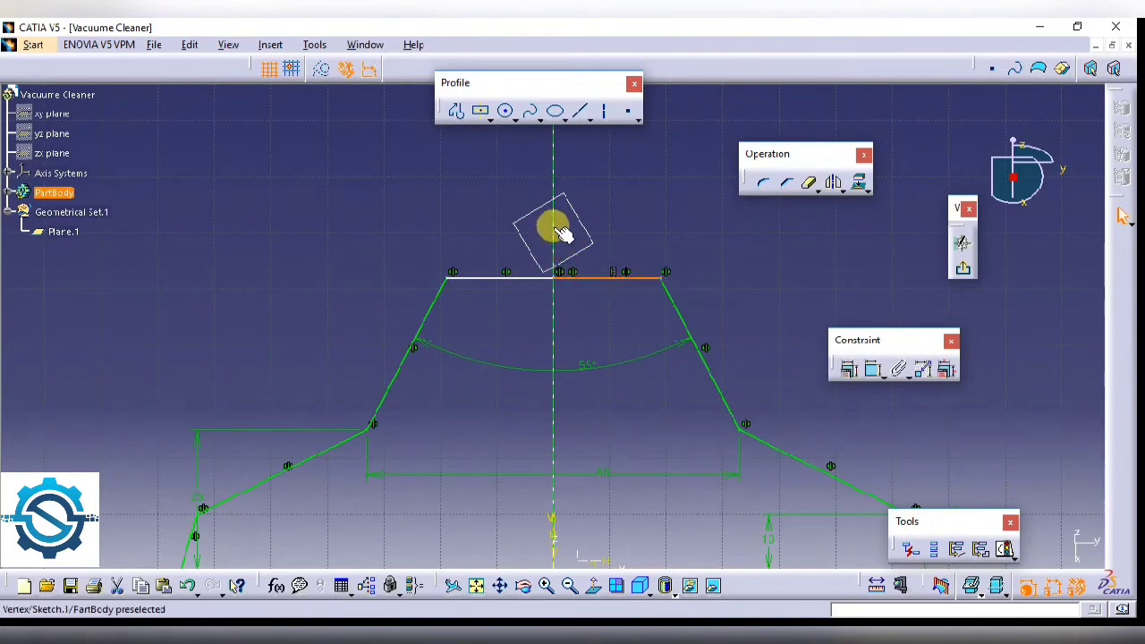
pyautogui.click(873, 368)
pyautogui.rightClick(594, 213)
pyautogui.click(652, 302)
pyautogui.moveTo(675, 236)
pyautogui.mouseDown(button='middle')
pyautogui.moveTo(634, 310)
pyautogui.moveTo(600, 297)
pyautogui.moveTo(604, 280)
pyautogui.mouseUp(button='middle')
# - Check the sketch's solving status and exit the nozzle profile sketch
pyautogui.click(1003, 550)
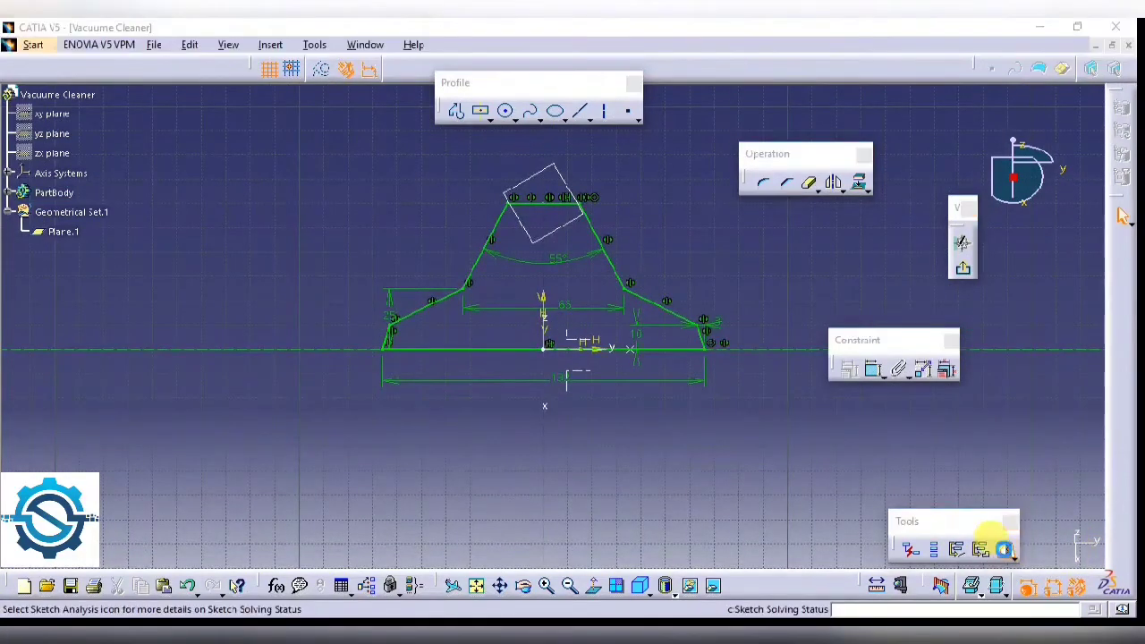
pyautogui.moveTo(991, 510); pyautogui.dragTo(907, 506)
pyautogui.click(799, 449)
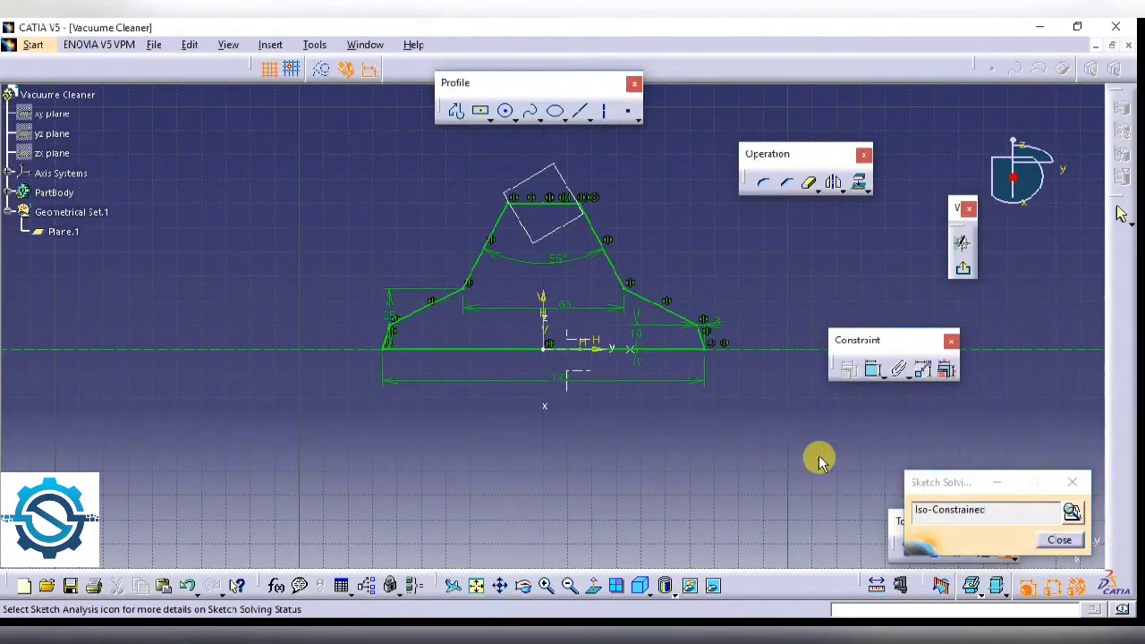
pyautogui.click(1059, 540)
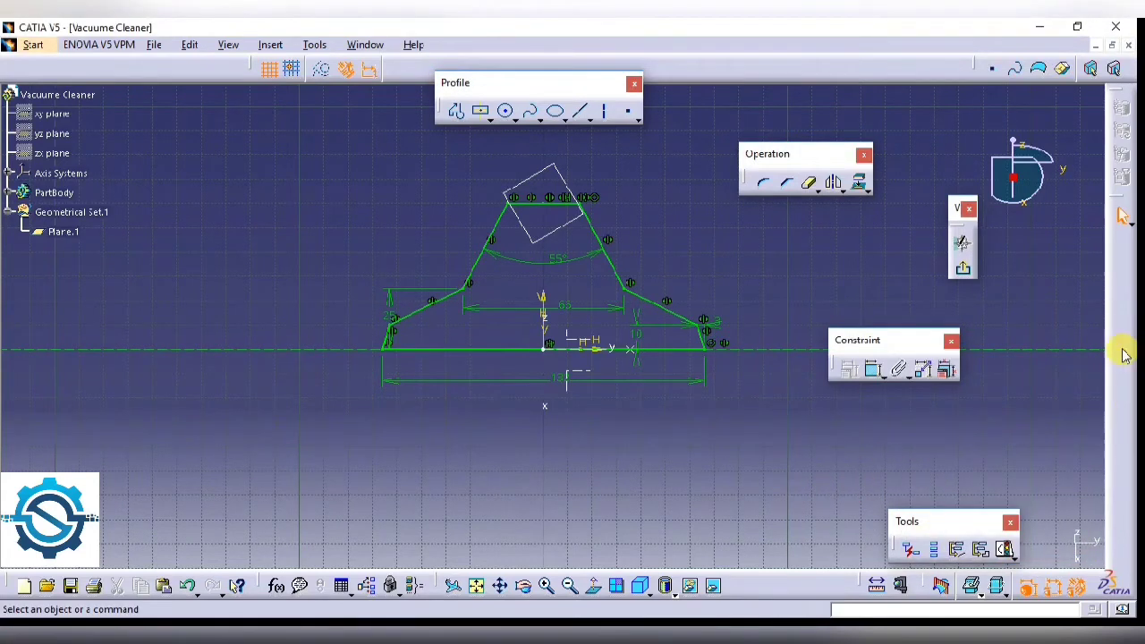
pyautogui.click(962, 243)
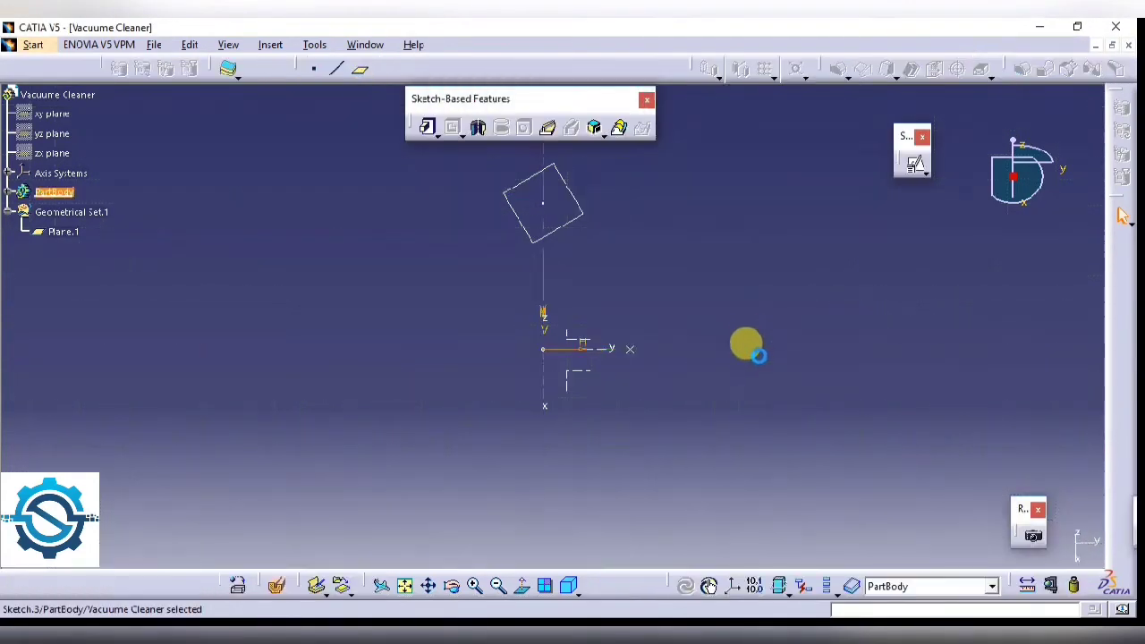
# - Hide the inclined reference plane at the bend of the centreline
pyautogui.click(671, 249)
pyautogui.rightClick(672, 249)
pyautogui.click(731, 298)
# - Start a pad of the nozzle profile with a 14 mm length and mirrored extent, and preview it
pyautogui.moveTo(760, 361); pyautogui.dragTo(693, 381, button='middle')
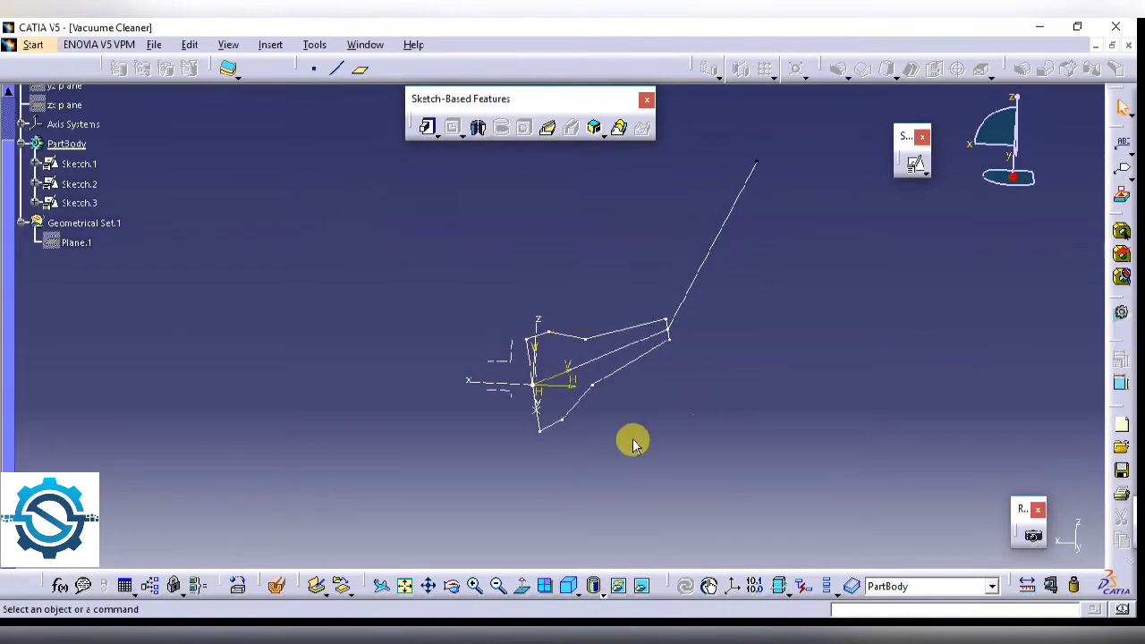
pyautogui.keyDown('ctrl'); pyautogui.moveTo(633, 441); pyautogui.dragTo(638, 400, button='middle'); pyautogui.keyUp('ctrl')
pyautogui.moveTo(672, 456); pyautogui.dragTo(657, 418, button='middle')
pyautogui.click(427, 127)
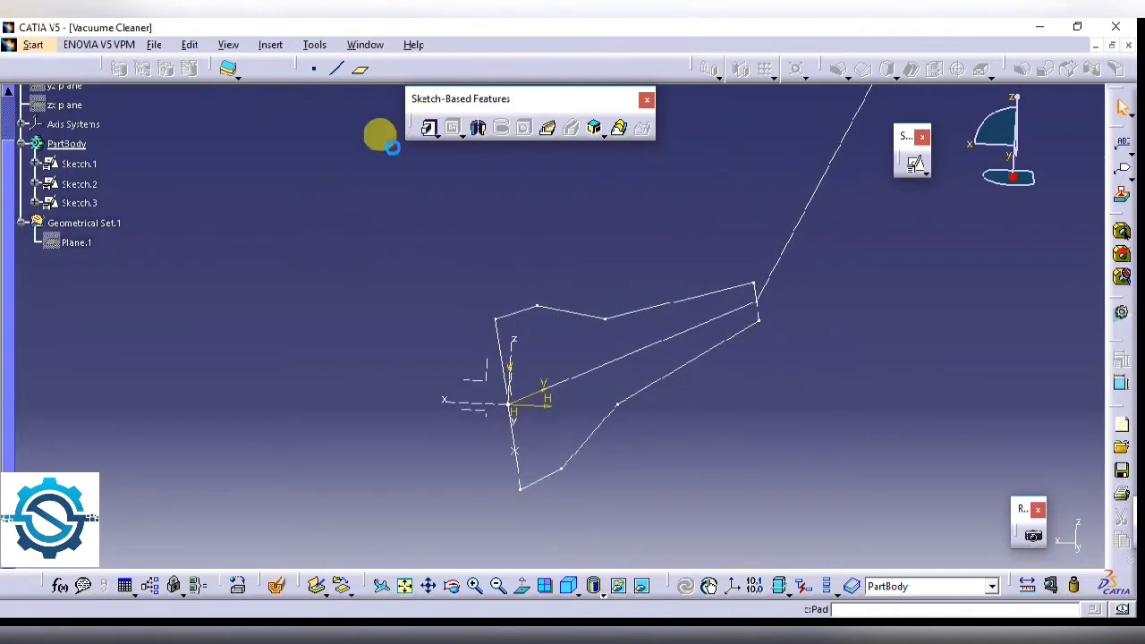
pyautogui.click(649, 396)
pyautogui.moveTo(672, 435)
pyautogui.mouseDown(button='middle')
pyautogui.moveTo(568, 408)
pyautogui.moveTo(577, 401)
pyautogui.mouseUp(button='middle')
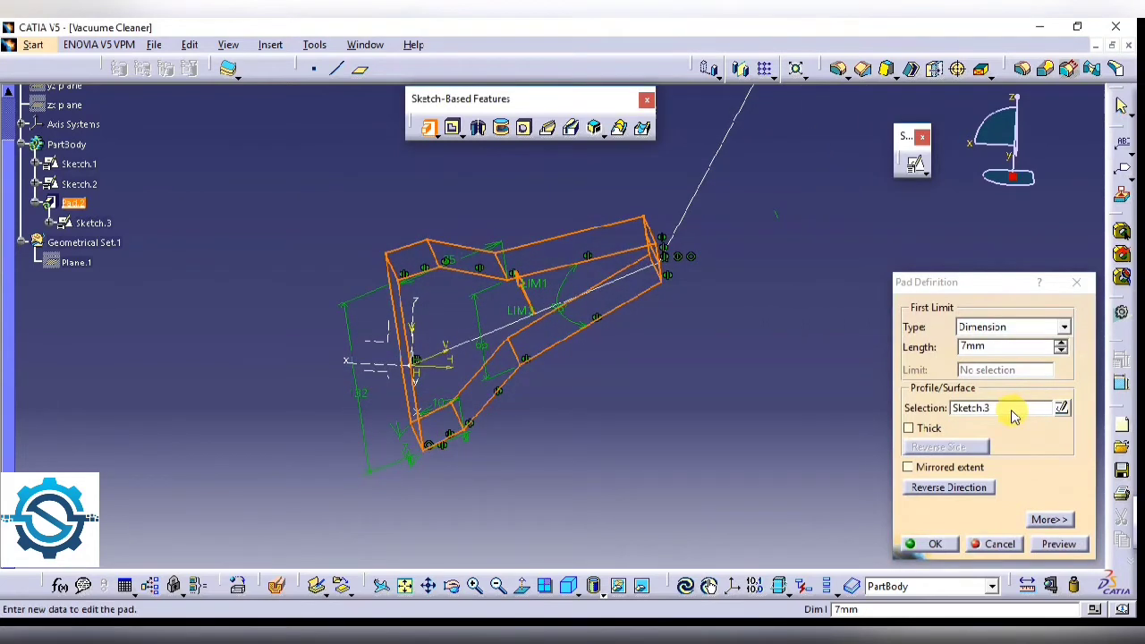
pyautogui.click(907, 467)
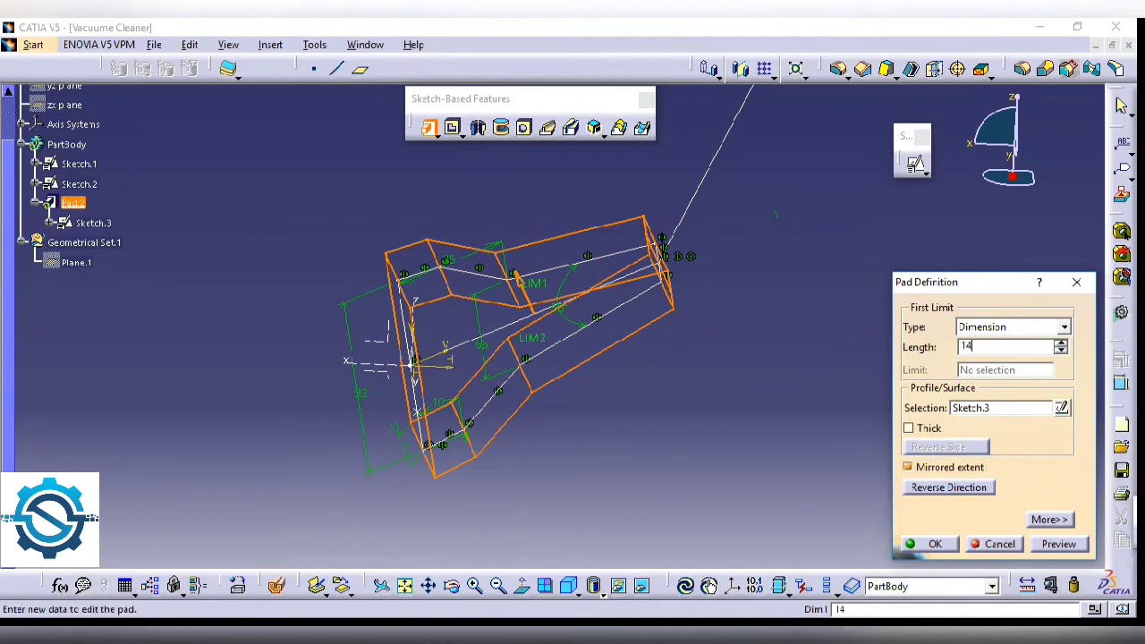
pyautogui.moveTo(728, 379)
pyautogui.mouseDown(button='middle')
pyautogui.moveTo(685, 457)
pyautogui.moveTo(618, 348)
pyautogui.moveTo(747, 411)
pyautogui.moveTo(570, 413)
pyautogui.moveTo(653, 448)
pyautogui.mouseUp(button='middle')
pyautogui.click(1057, 543)
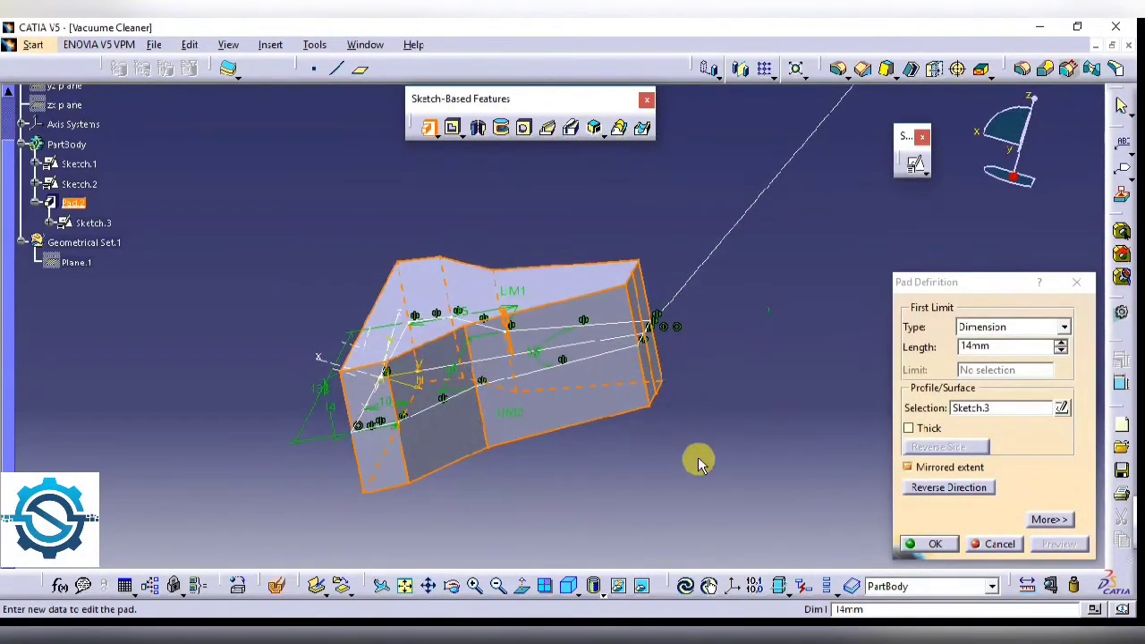
# - Set the pad's direction reference to the xy plane instead of normal to profile and create the pad
pyautogui.click(1046, 519)
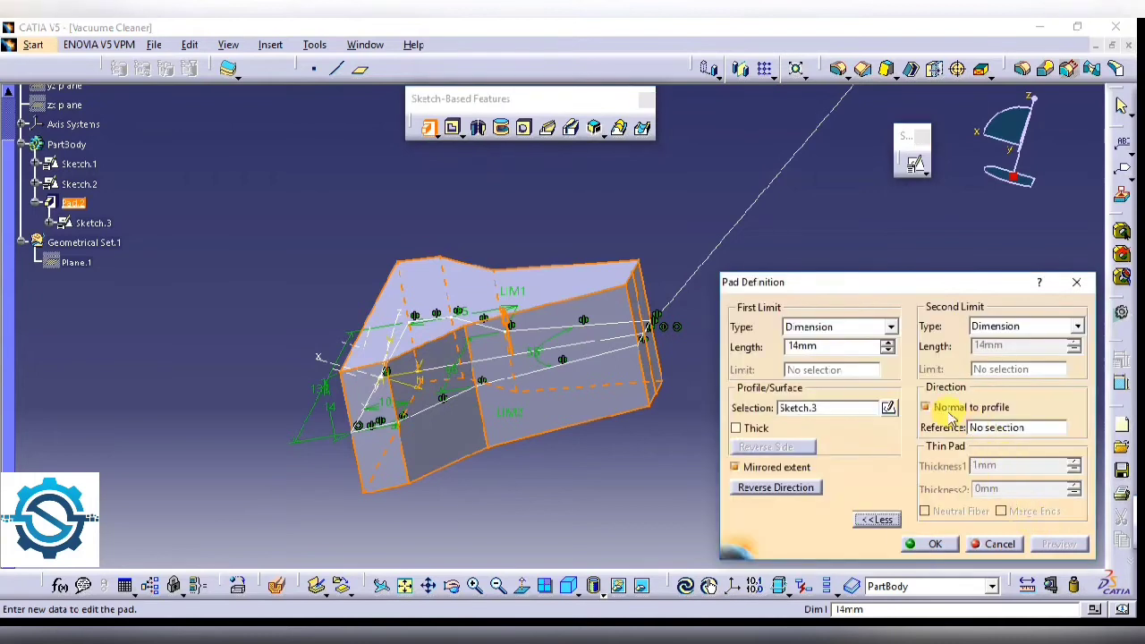
pyautogui.click(993, 426)
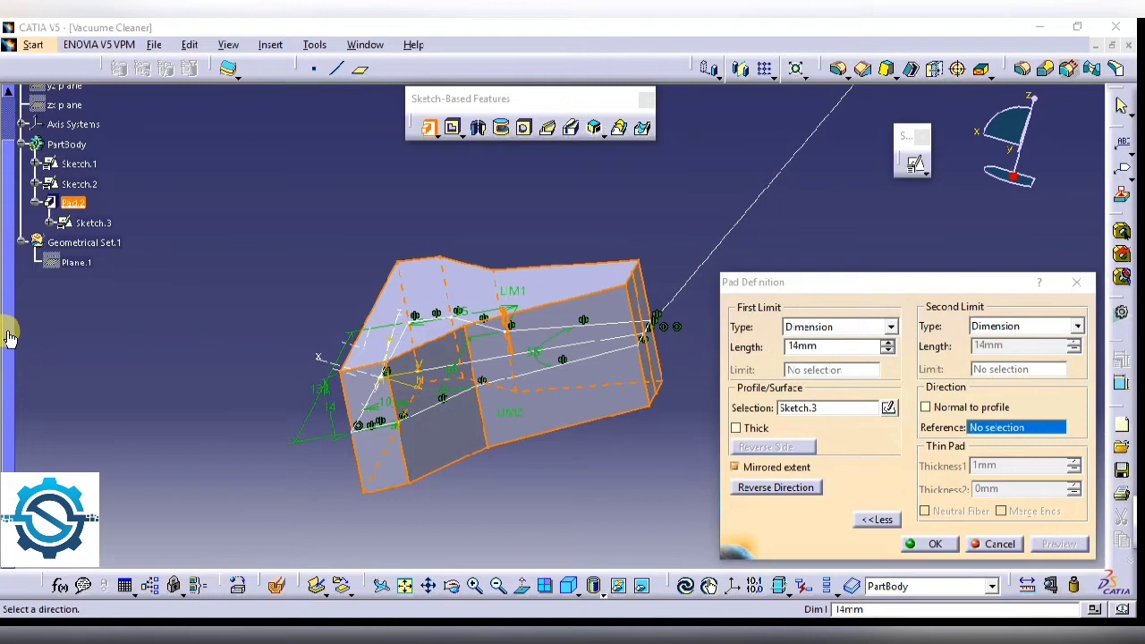
pyautogui.moveTo(8, 334); pyautogui.dragTo(8, 288)
pyautogui.click(47, 115)
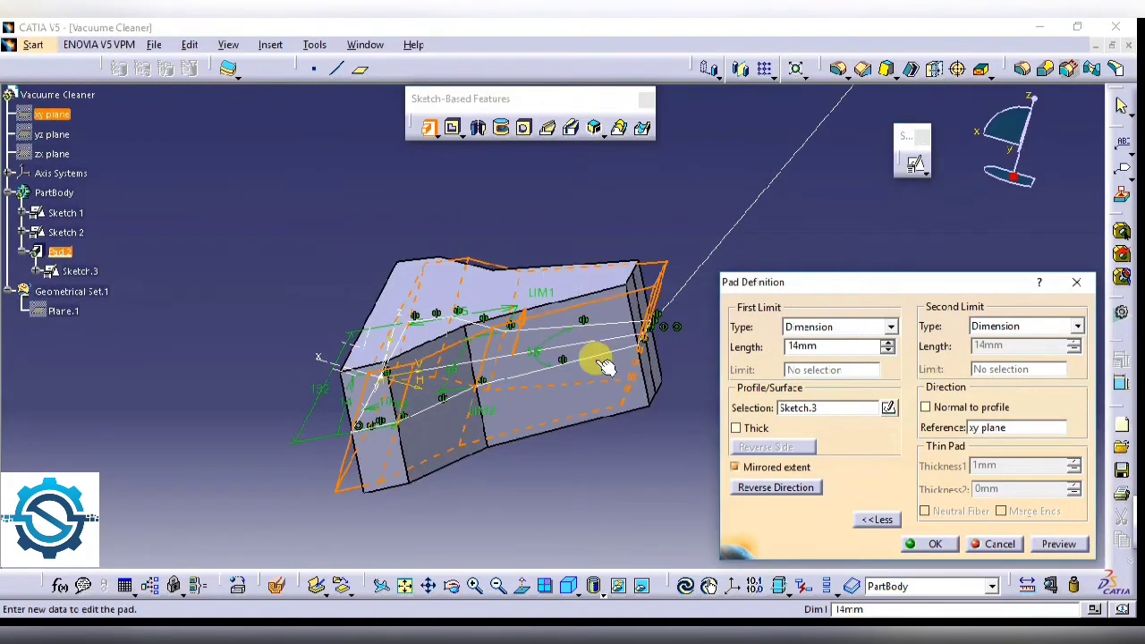
pyautogui.click(921, 545)
# - Create a plane normal to the centreline sketch at its free upper endpoint
pyautogui.moveTo(659, 365); pyautogui.dragTo(834, 345, button='middle')
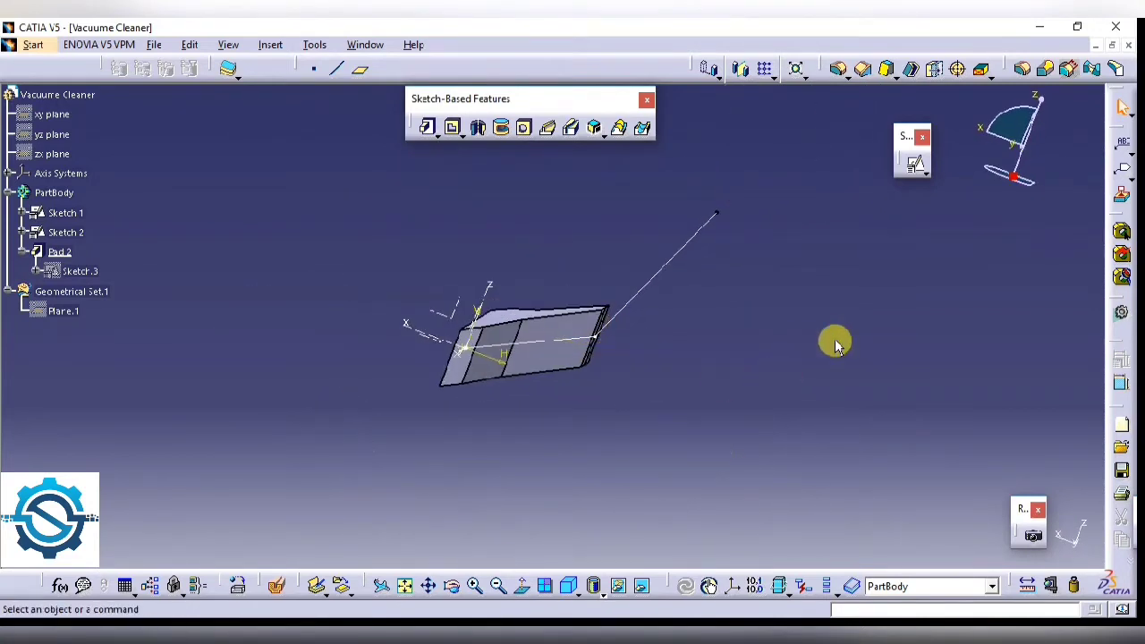
pyautogui.click(360, 69)
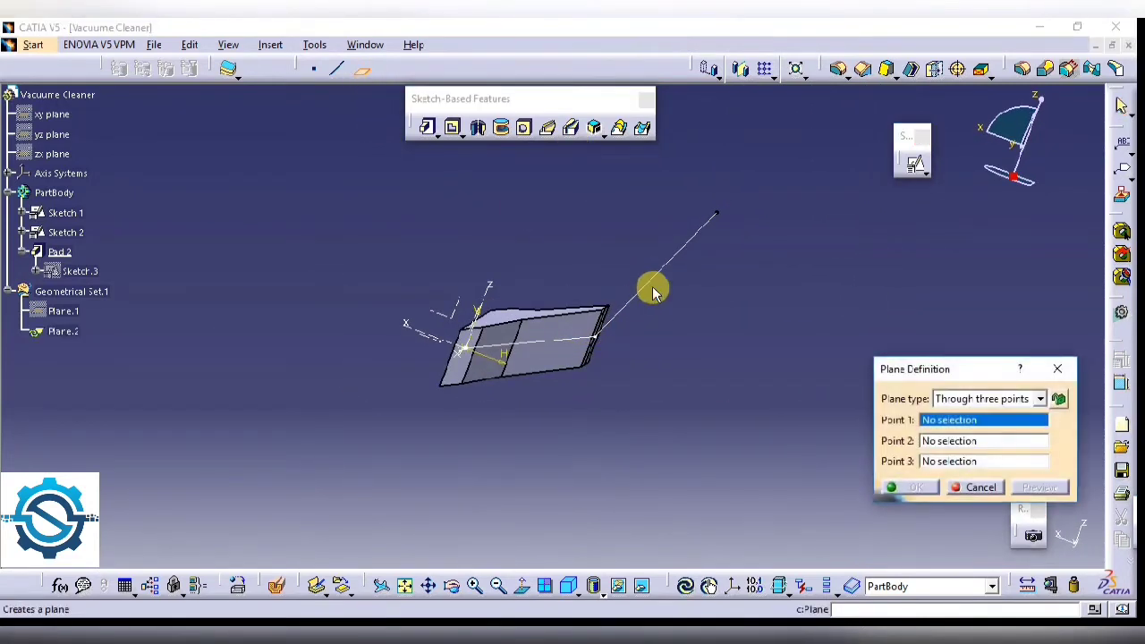
pyautogui.click(711, 231)
pyautogui.click(717, 213)
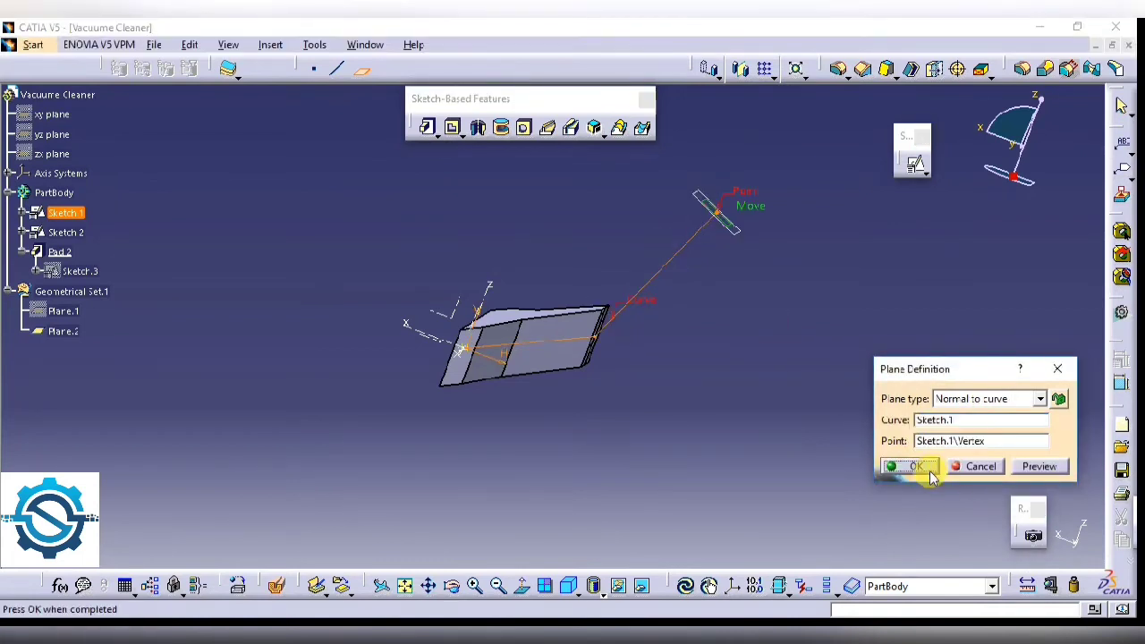
pyautogui.click(921, 468)
# - Open a positioned sketch on the new plane at the centreline's upper end
pyautogui.click(912, 164)
pyautogui.click(714, 207)
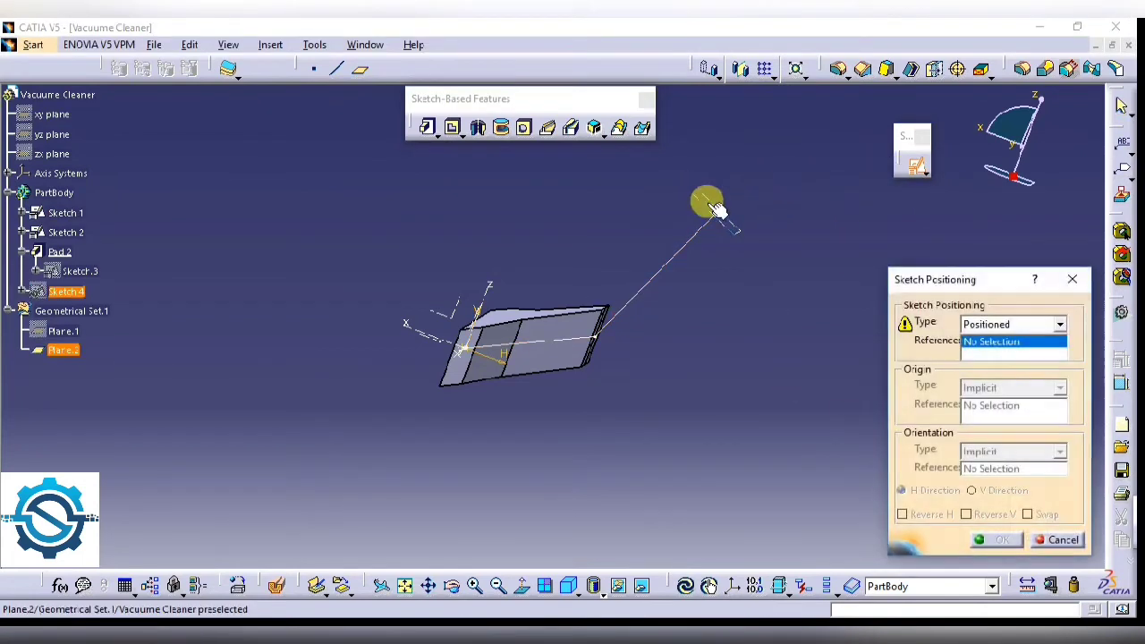
pyautogui.click(1002, 539)
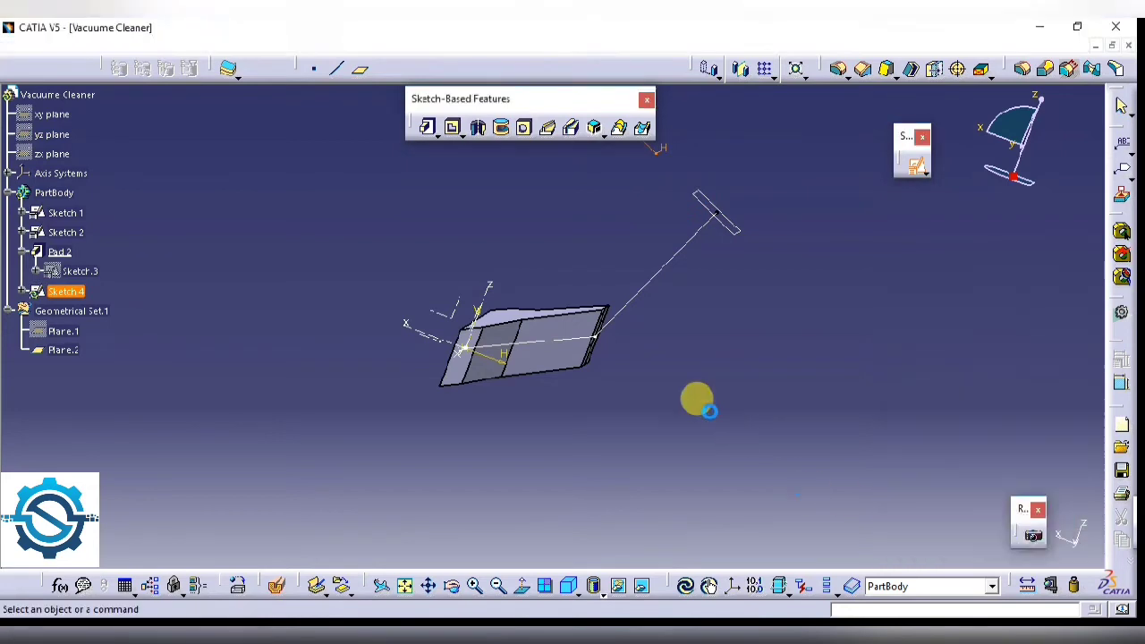
pyautogui.moveTo(689, 278); pyautogui.dragTo(659, 409, button='middle')
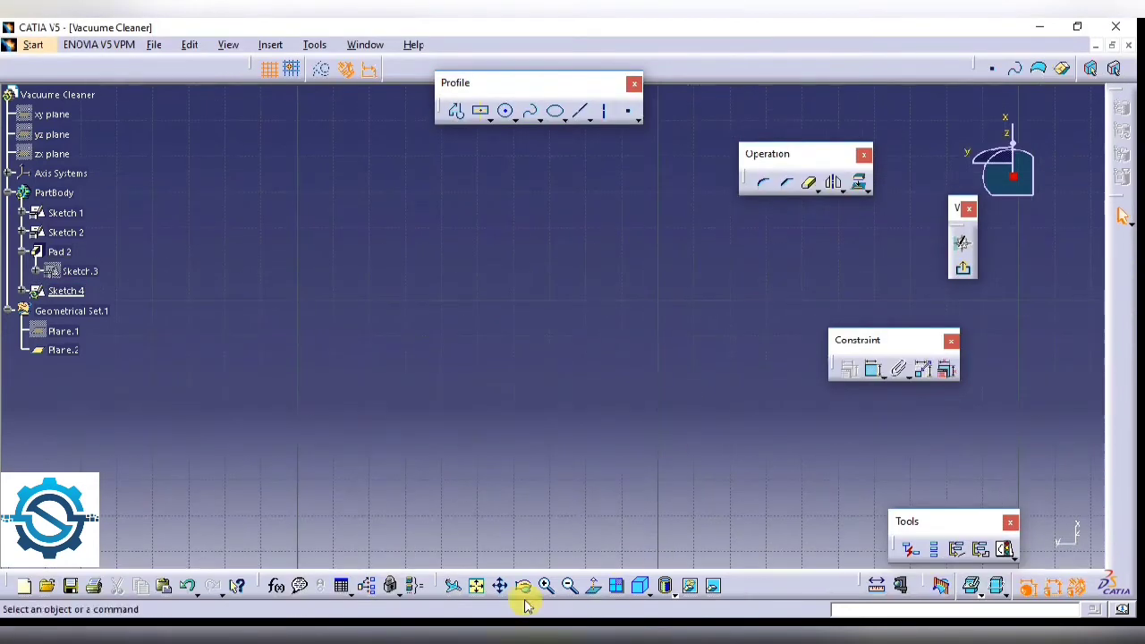
# - Draw a circle just beyond the narrow end of the nozzle, near the centreline's endpoint
pyautogui.click(474, 585)
pyautogui.keyDown('ctrl'); pyautogui.moveTo(609, 459); pyautogui.dragTo(732, 294, button='middle'); pyautogui.keyUp('ctrl')
pyautogui.click(506, 111)
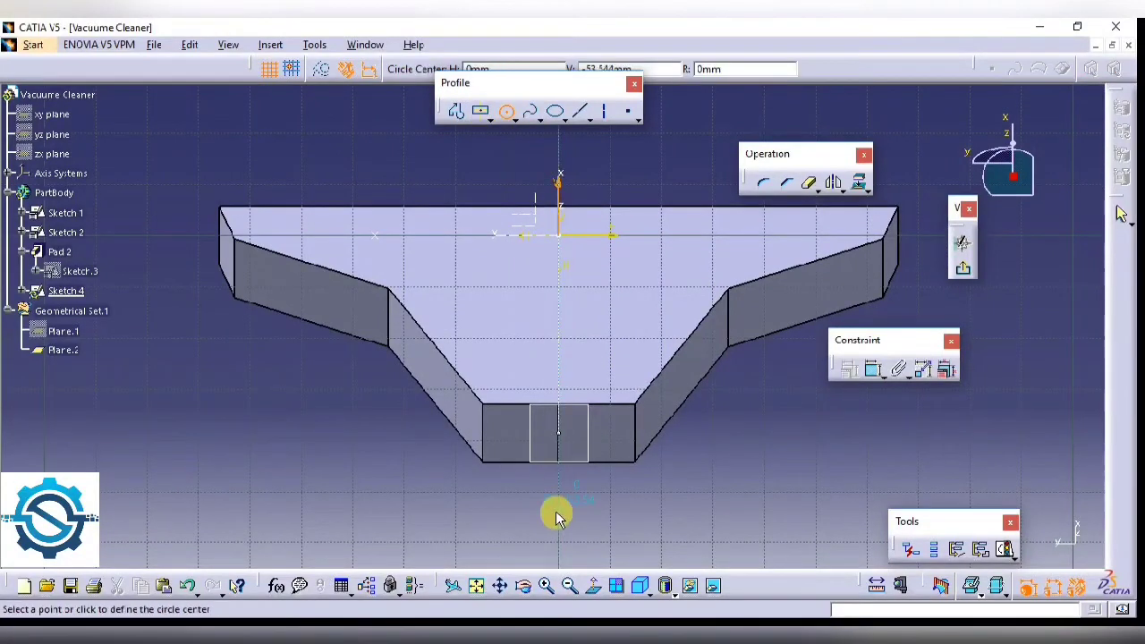
pyautogui.click(572, 506)
pyautogui.click(641, 504)
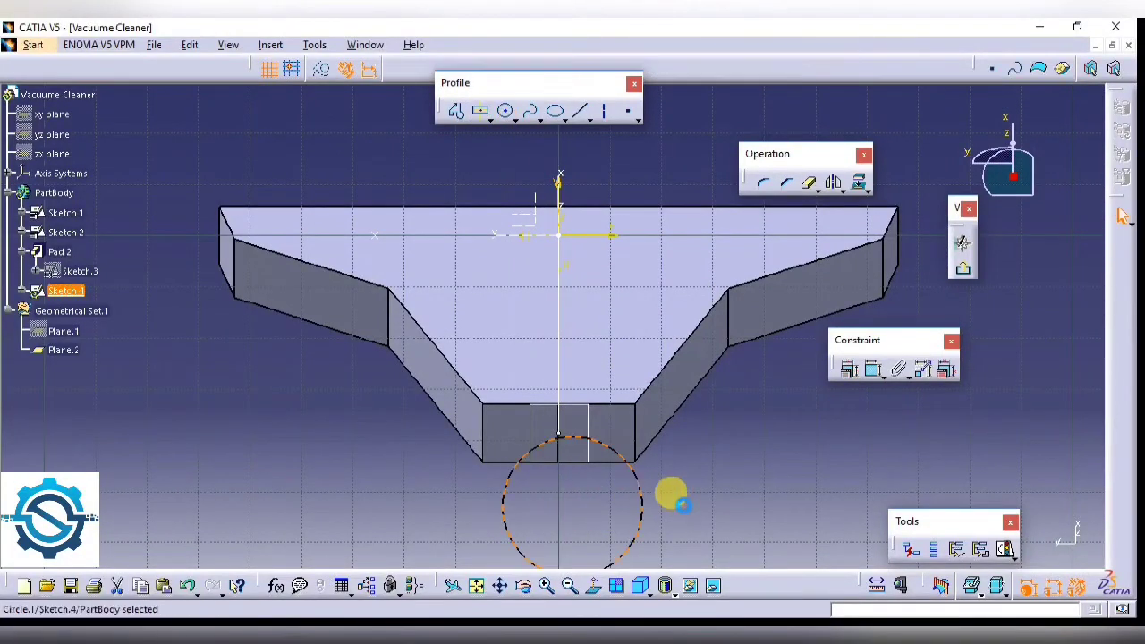
# - Constrain the circle's centre to coincide with the centreline's upper endpoint
pyautogui.click(873, 369)
pyautogui.click(575, 508)
pyautogui.click(566, 440)
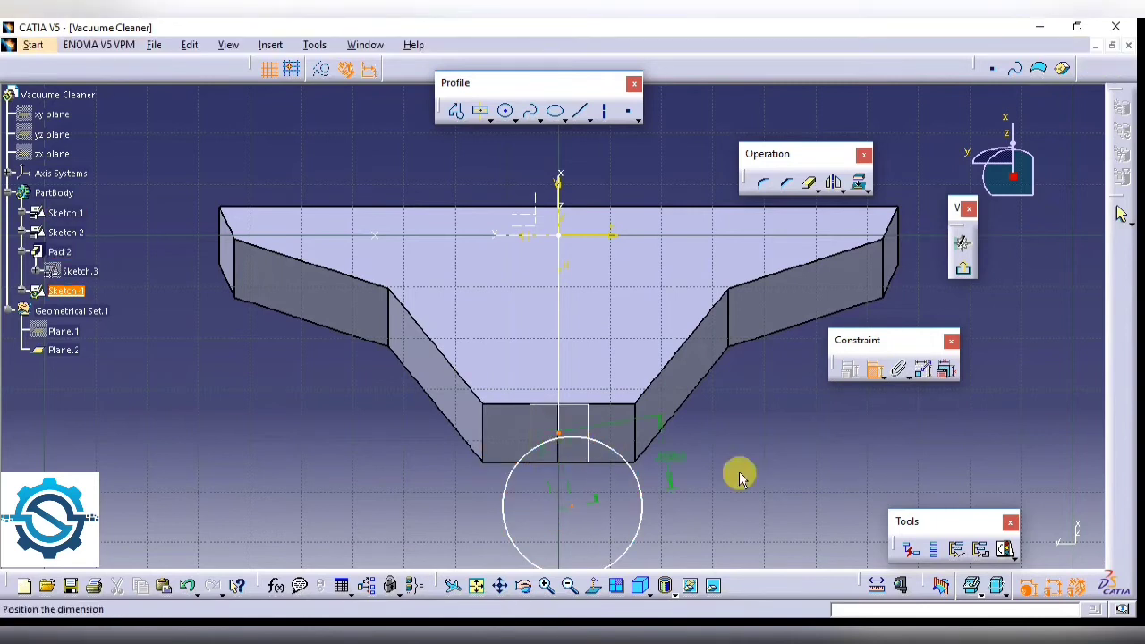
pyautogui.rightClick(760, 483)
pyautogui.click(837, 402)
# - Dimension the circle with a 34 mm diameter and exit the sketch
pyautogui.click(873, 369)
pyautogui.click(590, 500)
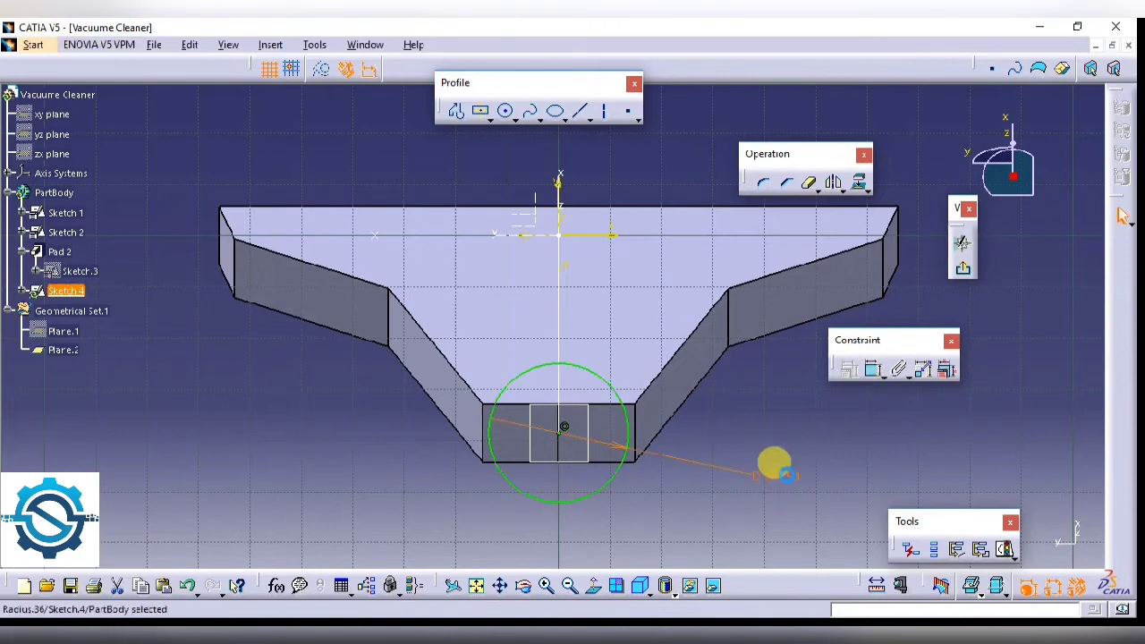
pyautogui.doubleClick(785, 474)
pyautogui.write('34mm')
pyautogui.press('Return')
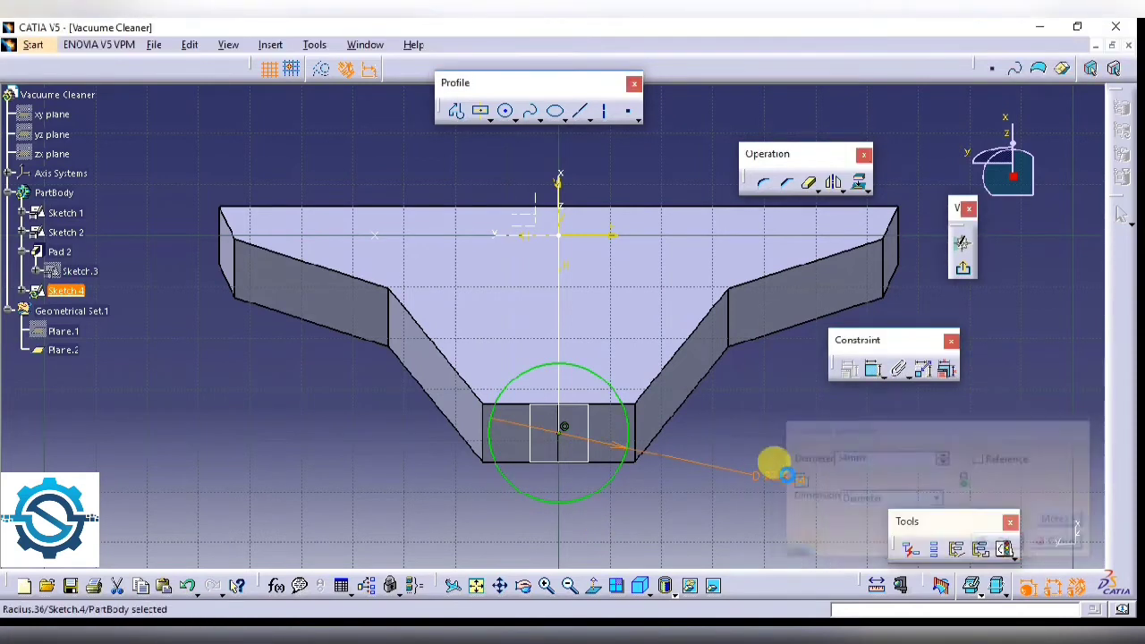
pyautogui.click(967, 270)
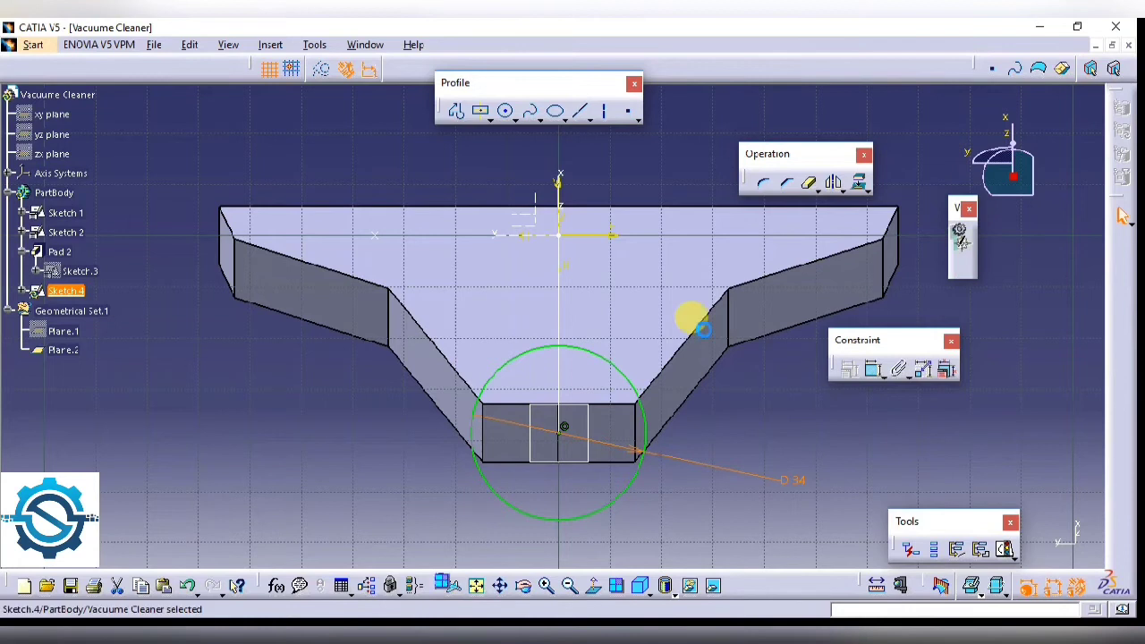
# - Start a drafted filleted pad of the circle directed towards the nozzle, with lateral, first limit and second limit fillets disabled
pyautogui.moveTo(700, 336)
pyautogui.keyDown('ctrl'); pyautogui.mouseDown(button='middle')
pyautogui.moveTo(638, 442)
pyautogui.moveTo(587, 467)
pyautogui.moveTo(600, 391)
pyautogui.moveTo(651, 397)
pyautogui.mouseUp(button='middle'); pyautogui.keyUp('ctrl')
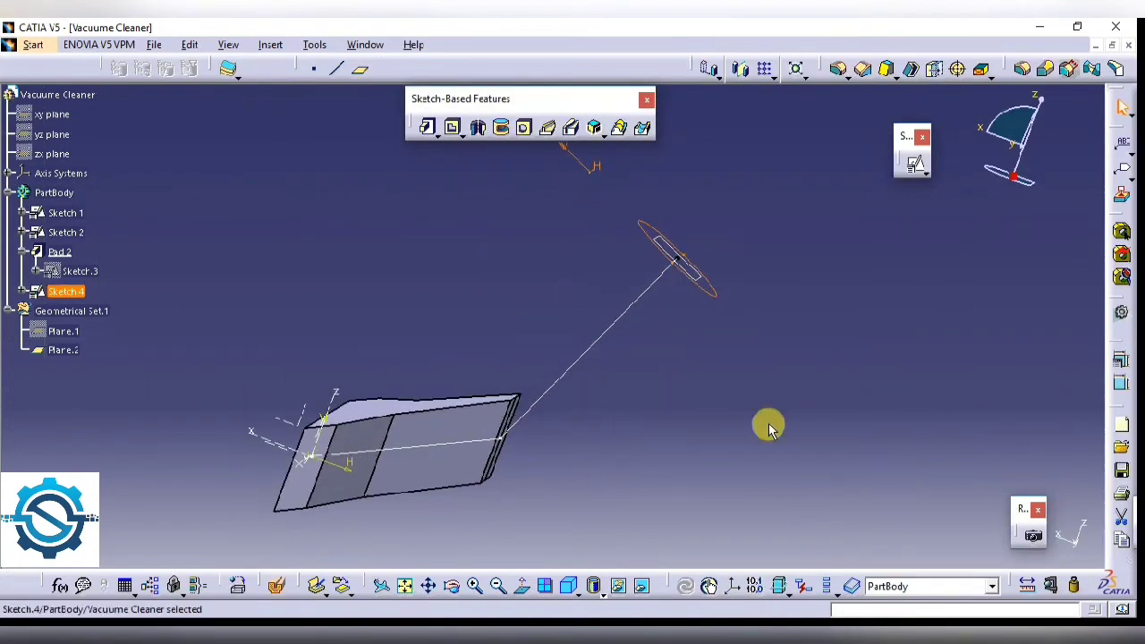
pyautogui.click(436, 133)
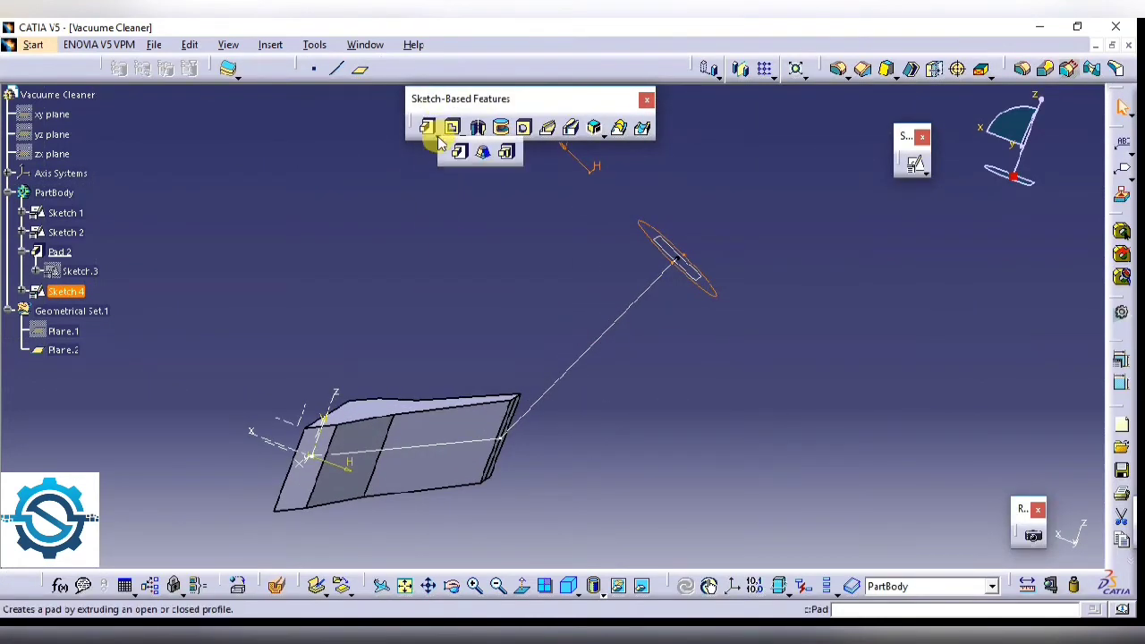
pyautogui.click(483, 154)
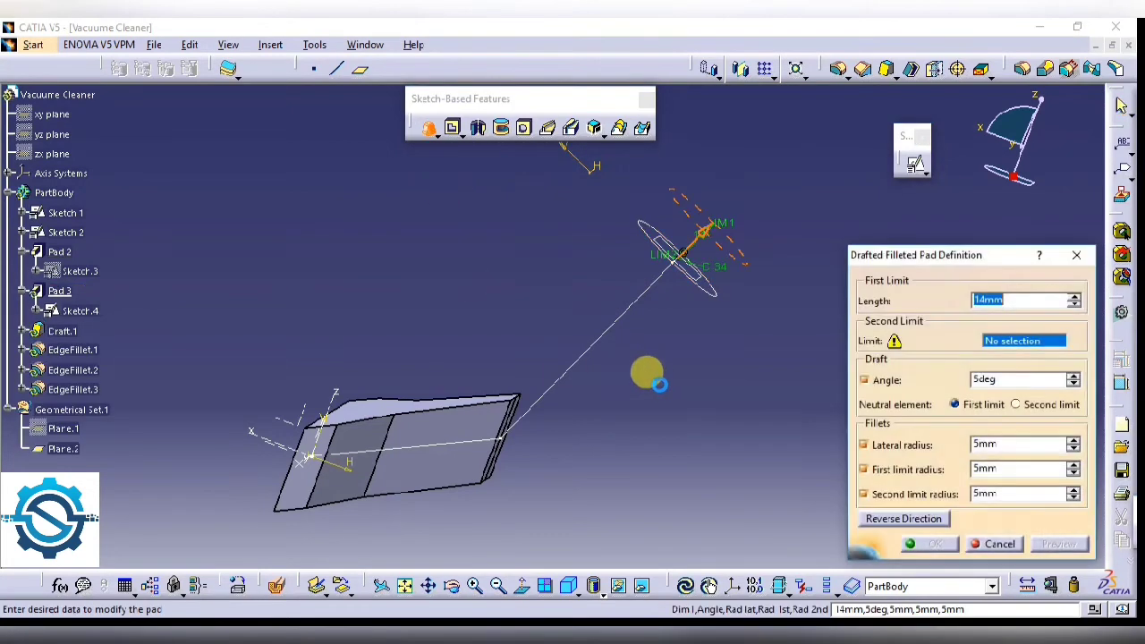
pyautogui.click(863, 444)
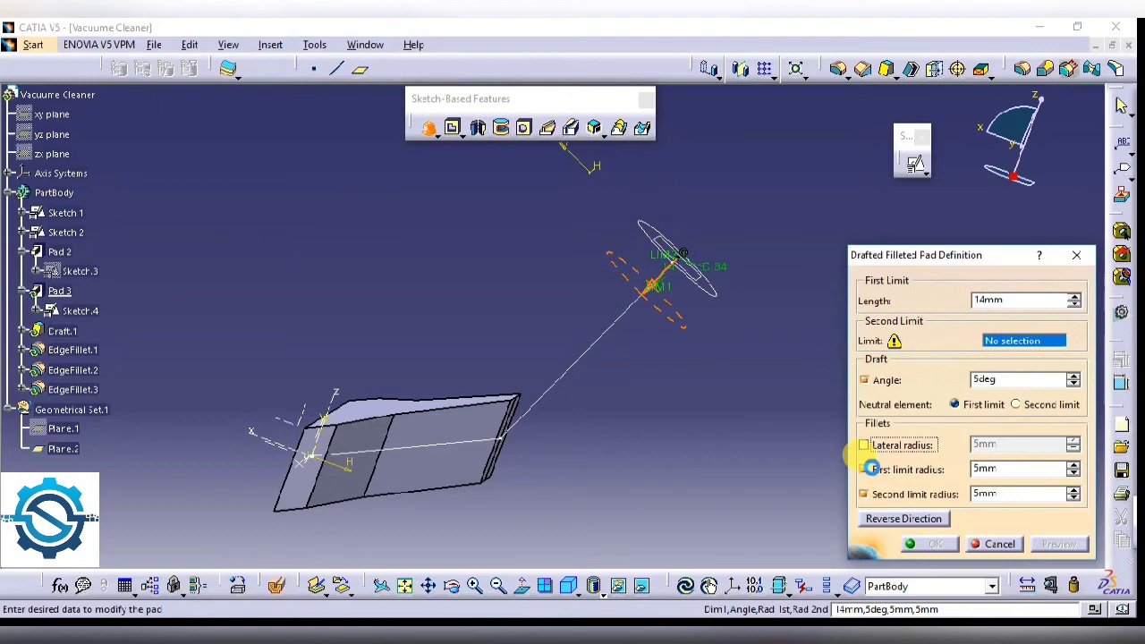
pyautogui.click(863, 469)
pyautogui.click(863, 494)
# - Set the drafted pad's first limit length to 0 mm and use the axis system's XY plane as its second limit
pyautogui.click(1018, 299)
pyautogui.moveTo(1018, 299); pyautogui.dragTo(785, 324)
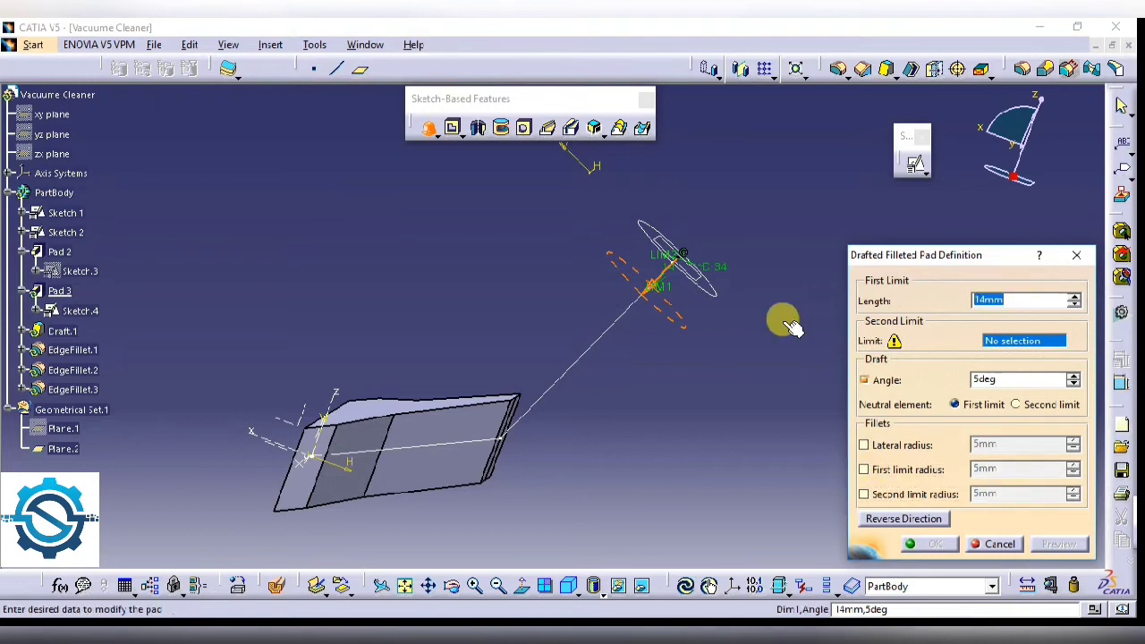
pyautogui.write('0')
pyautogui.click(1051, 385)
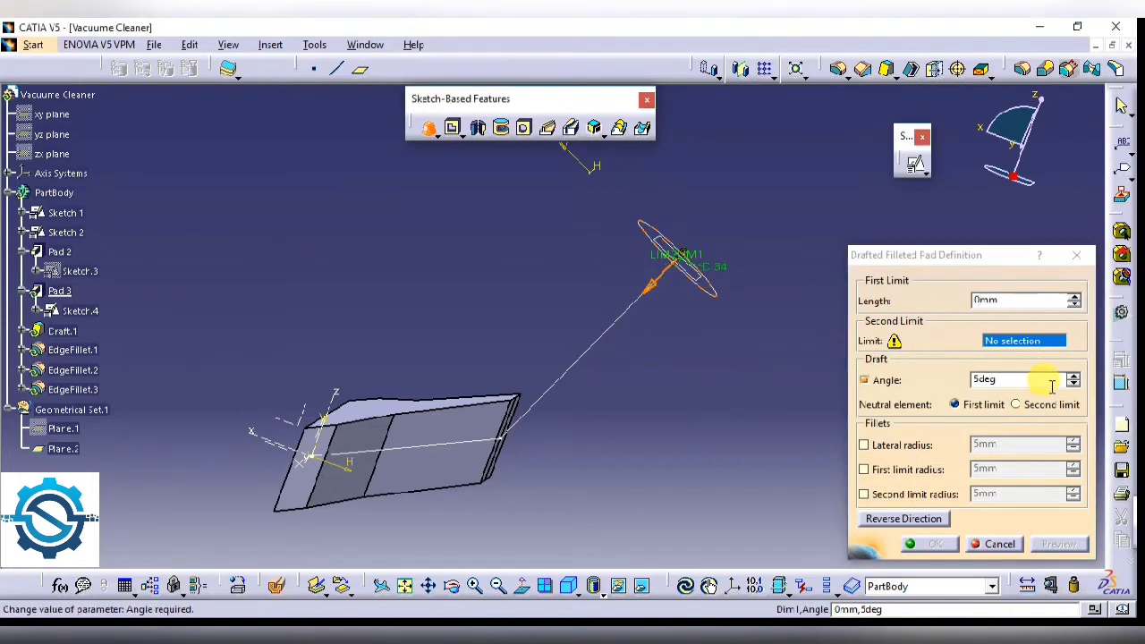
pyautogui.click(1010, 340)
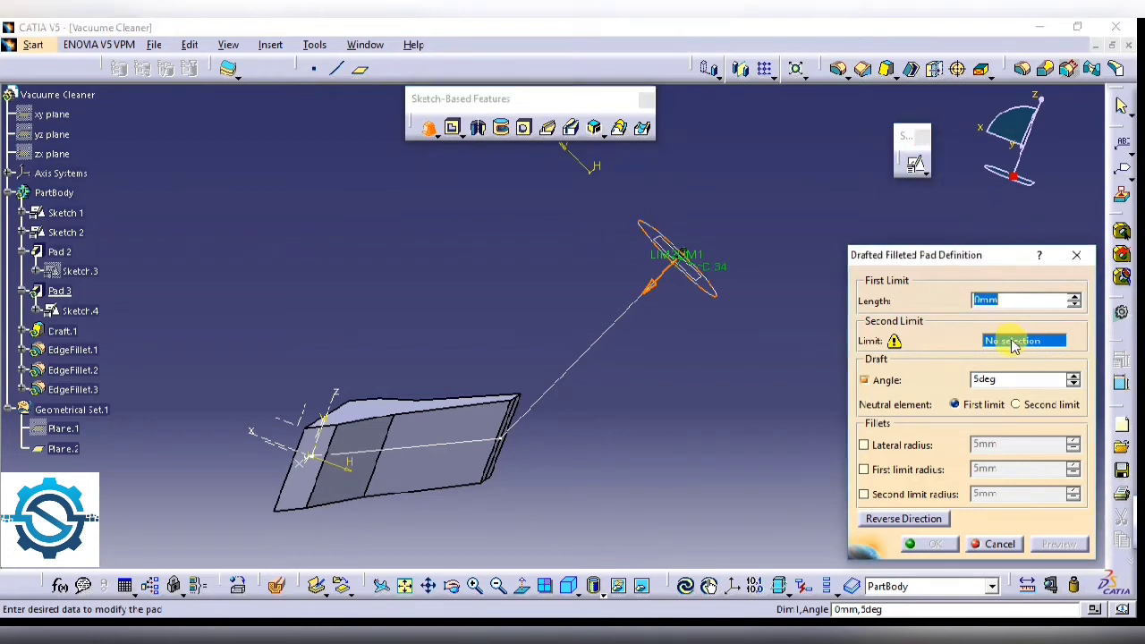
pyautogui.moveTo(541, 307); pyautogui.dragTo(519, 371, button='middle')
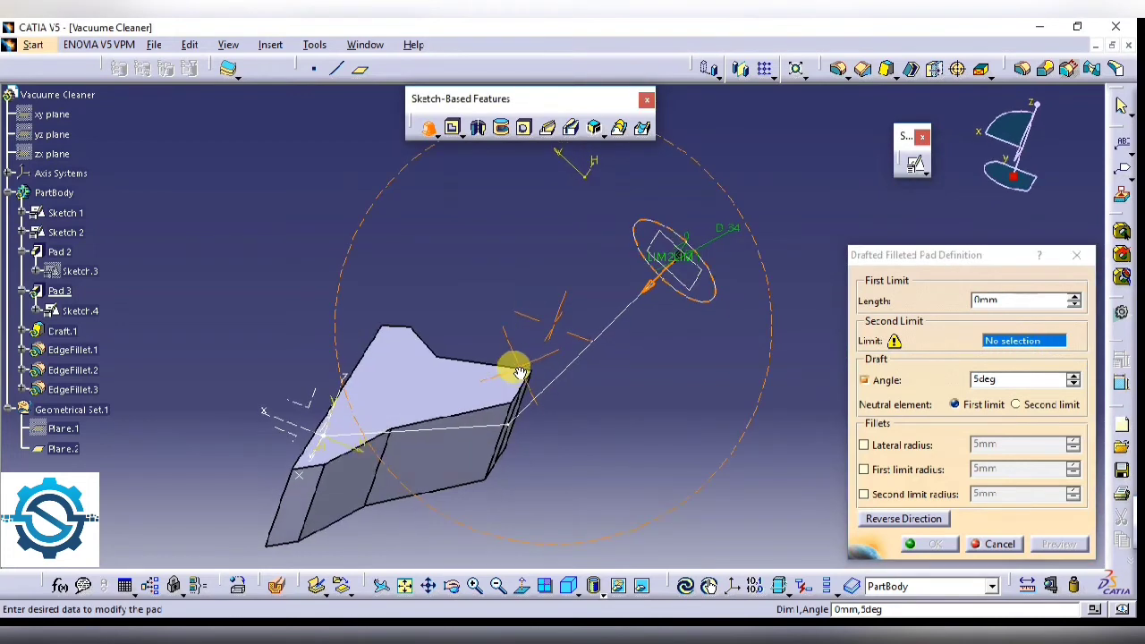
pyautogui.click(286, 427)
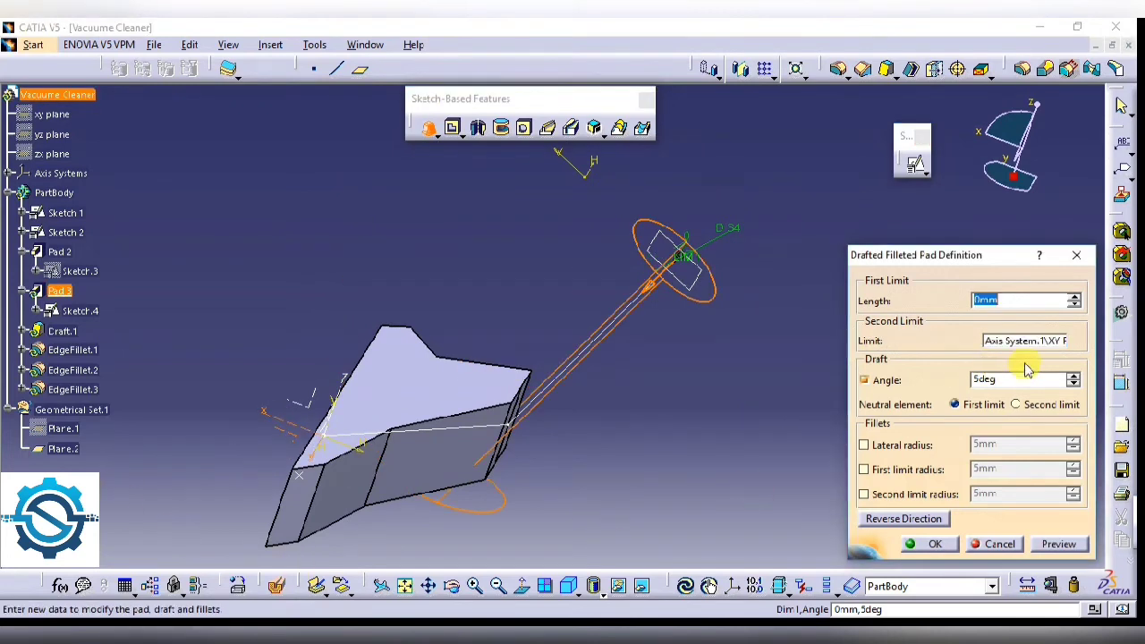
# - Set the draft angle to 2 degrees with the second limit as neutral element, and create the tube pad
pyautogui.moveTo(710, 403)
pyautogui.mouseDown(button='middle')
pyautogui.moveTo(672, 366)
pyautogui.moveTo(695, 378)
pyautogui.moveTo(687, 443)
pyautogui.moveTo(671, 356)
pyautogui.mouseUp(button='middle')
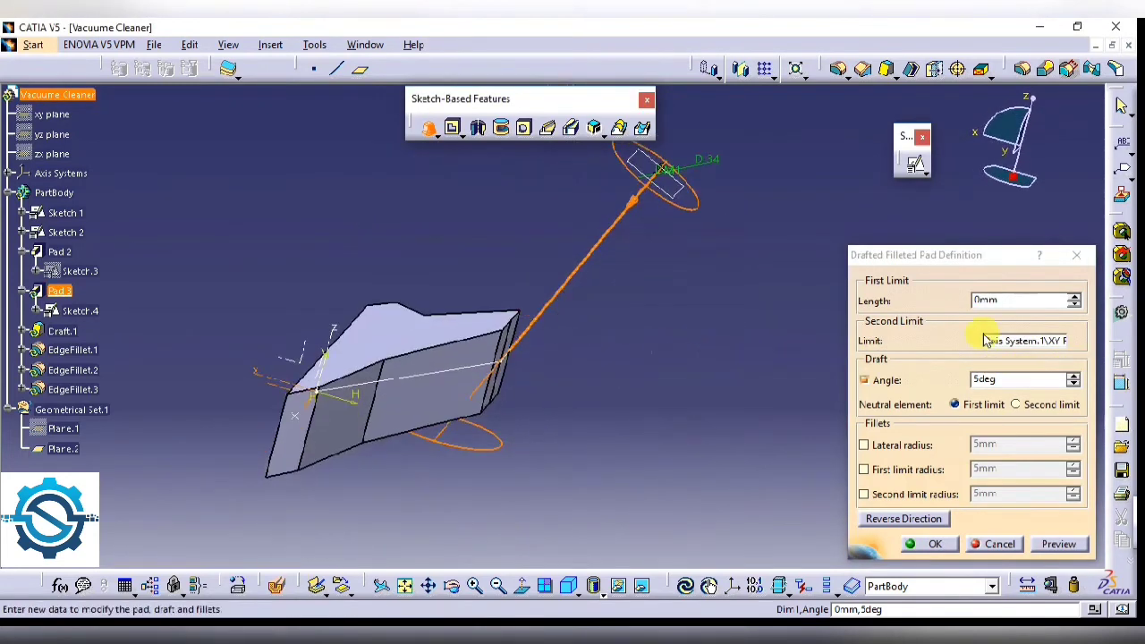
pyautogui.doubleClick(1003, 384)
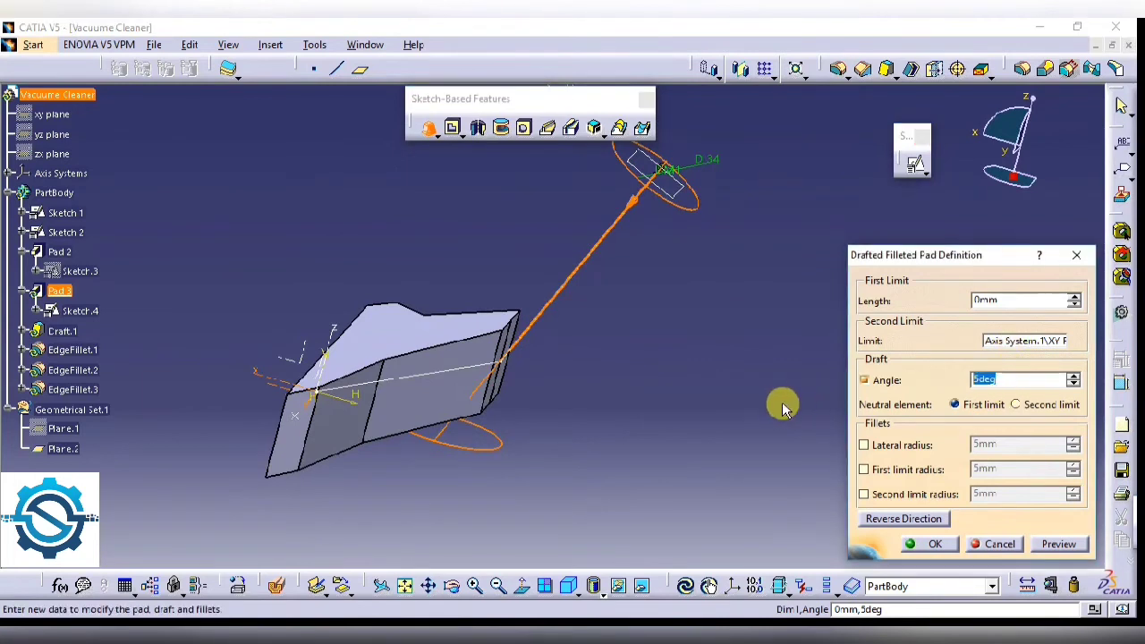
pyautogui.click(726, 412)
pyautogui.click(1038, 405)
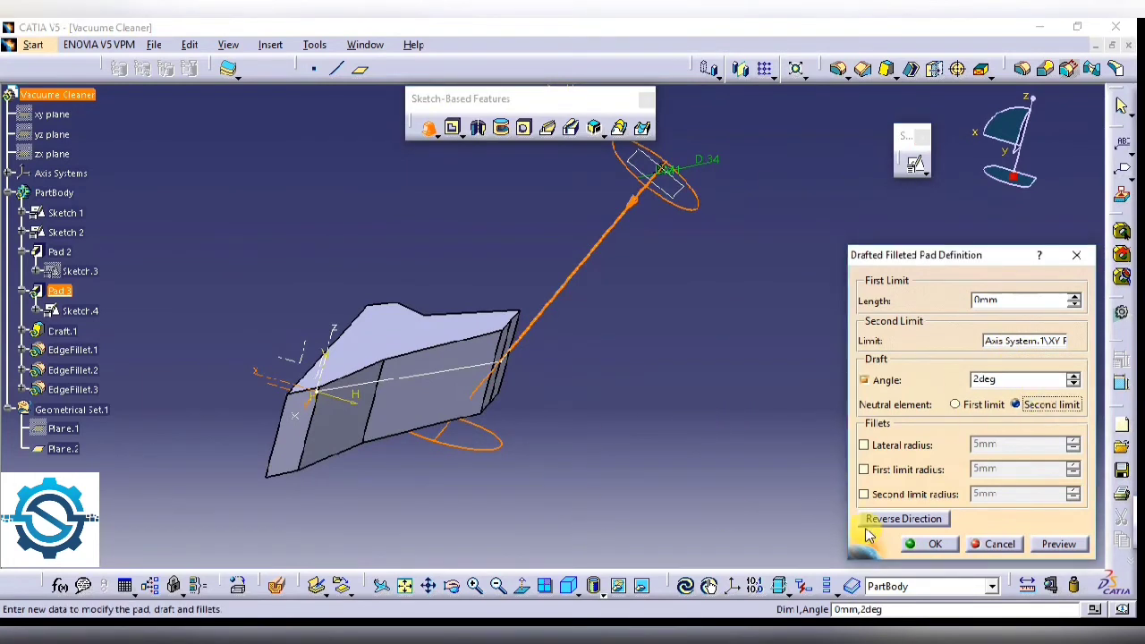
pyautogui.click(926, 544)
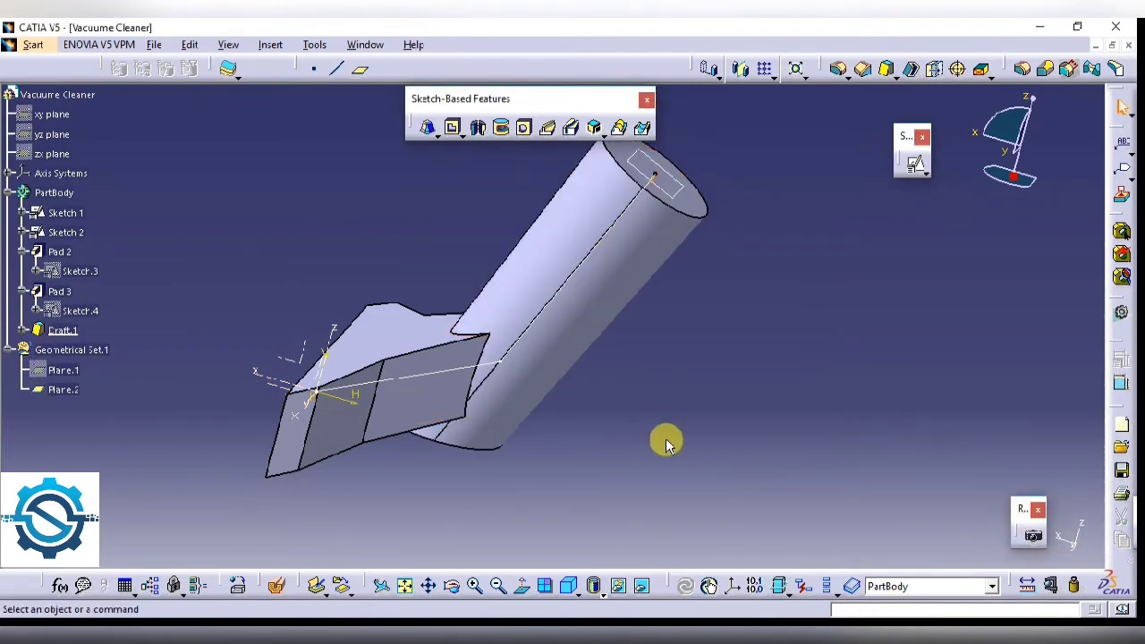
# - Open a positioned sketch on the axis system's ZX plane with the H direction reversed and the axes swapped
pyautogui.moveTo(632, 445); pyautogui.dragTo(734, 412, button='middle')
pyautogui.moveTo(387, 217)
pyautogui.mouseDown(button='middle')
pyautogui.moveTo(370, 358)
pyautogui.moveTo(259, 373)
pyautogui.moveTo(349, 383)
pyautogui.mouseUp(button='middle')
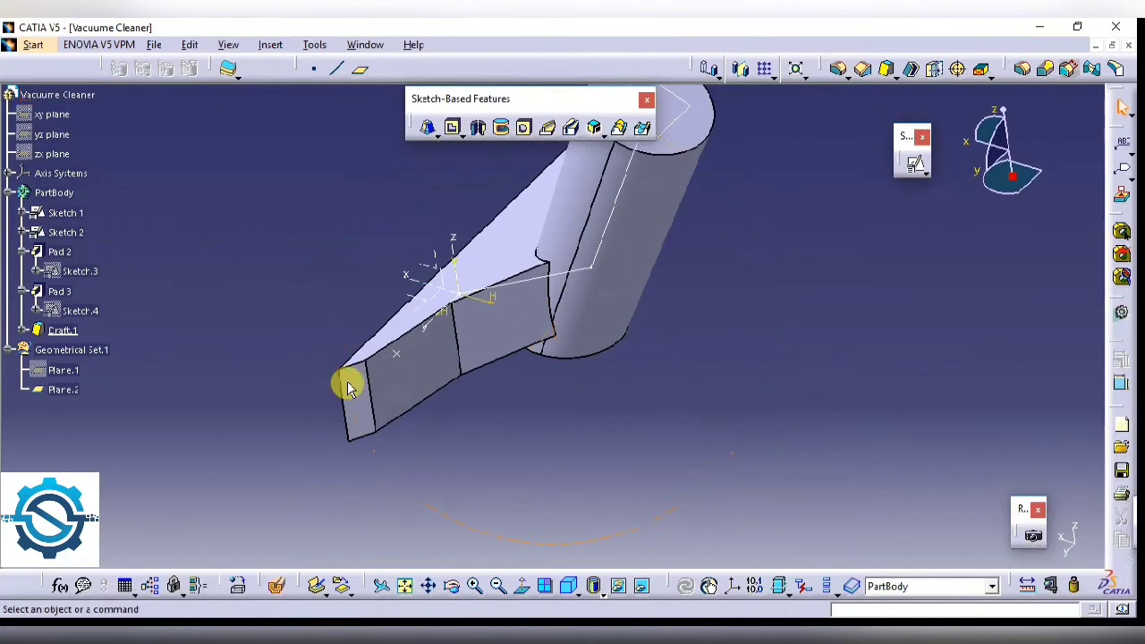
pyautogui.click(916, 170)
pyautogui.click(432, 265)
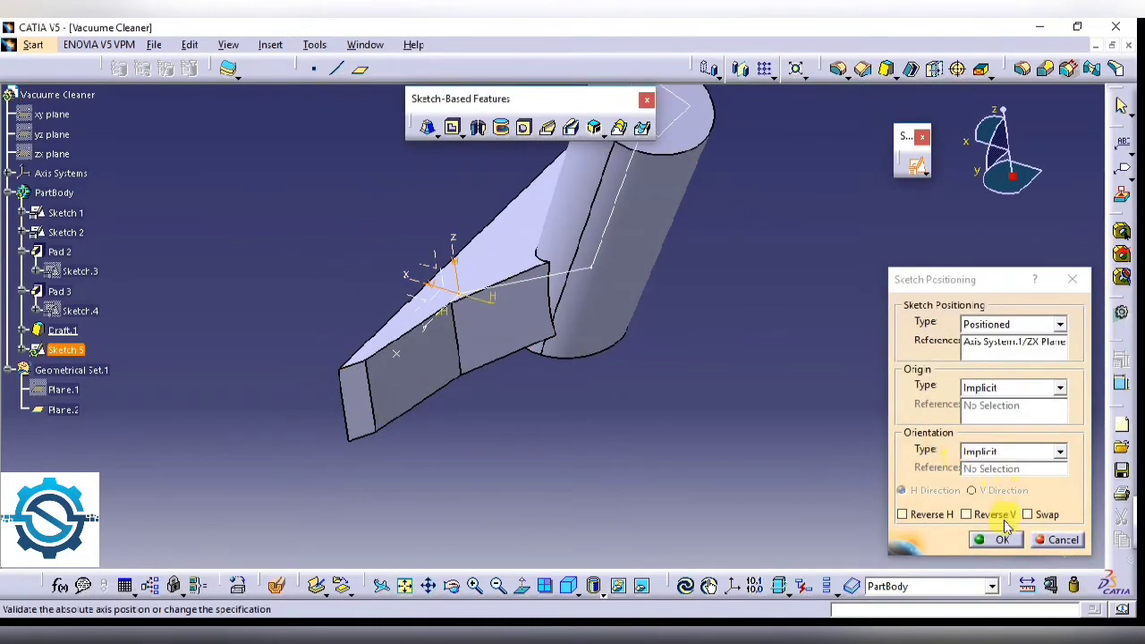
pyautogui.click(1000, 537)
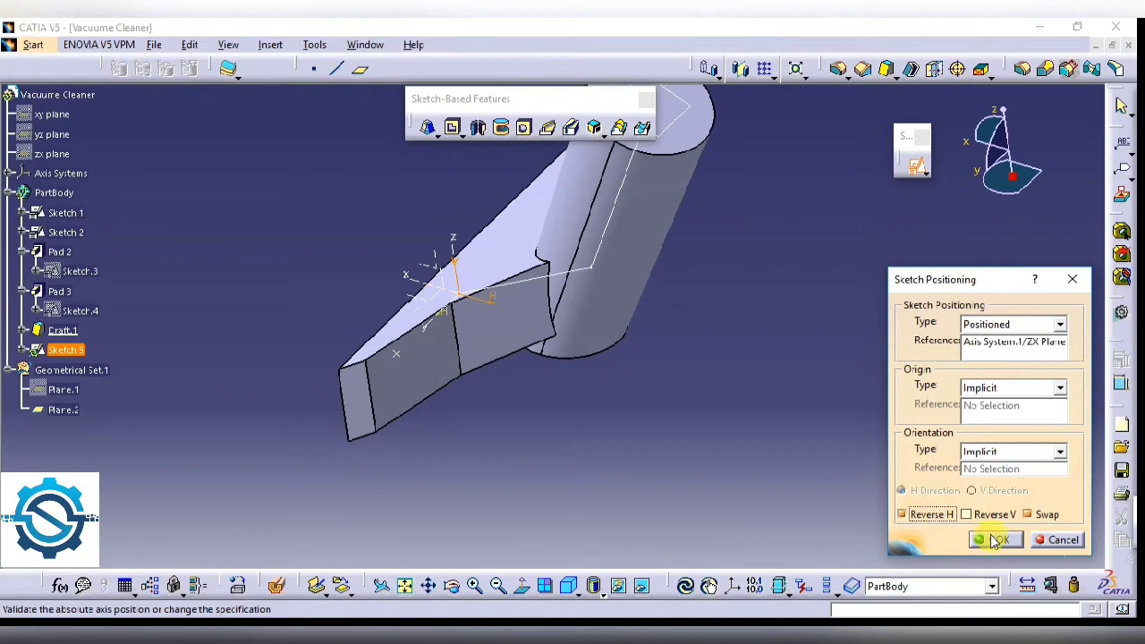
# - Draw a closed four-sided profile around the tube's lower end, beneath the nozzle body
pyautogui.moveTo(698, 410)
pyautogui.mouseDown(button='middle')
pyautogui.moveTo(689, 396)
pyautogui.moveTo(639, 439)
pyautogui.mouseUp(button='middle')
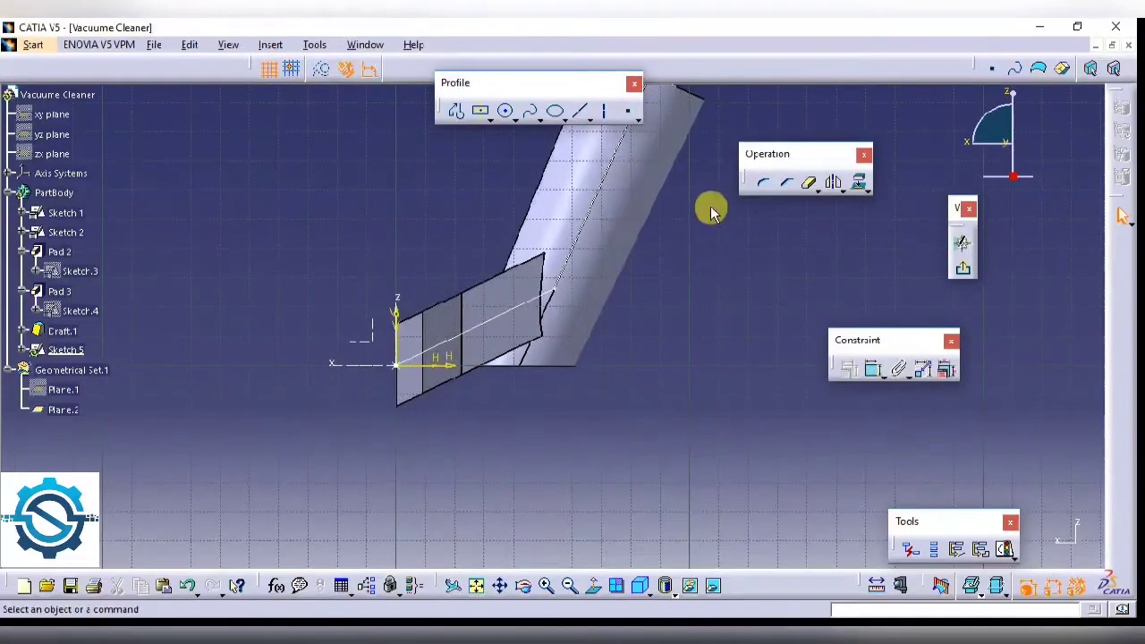
pyautogui.click(456, 111)
pyautogui.click(462, 405)
pyautogui.click(620, 308)
pyautogui.click(729, 427)
pyautogui.click(570, 516)
pyautogui.click(462, 405)
pyautogui.click(586, 446)
# - Make the profile's upper line coincident with the nozzle's lower edge and exit the sketch
pyautogui.click(517, 372)
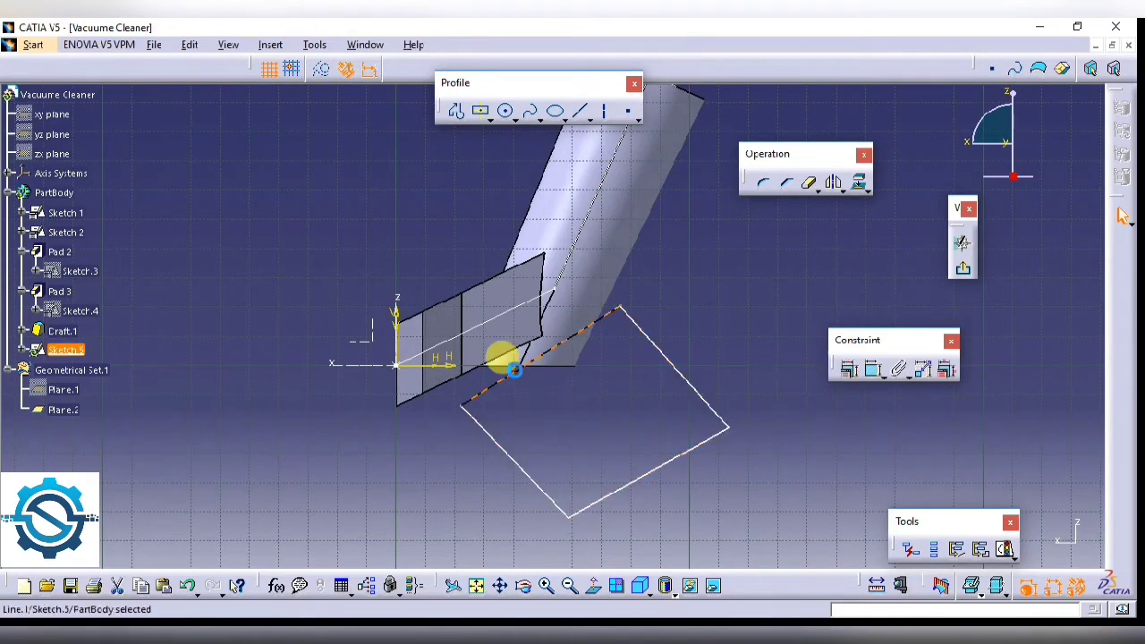
pyautogui.keyDown('ctrl'); pyautogui.click(488, 358); pyautogui.keyUp('ctrl')
pyautogui.click(849, 369)
pyautogui.rightClick(743, 322)
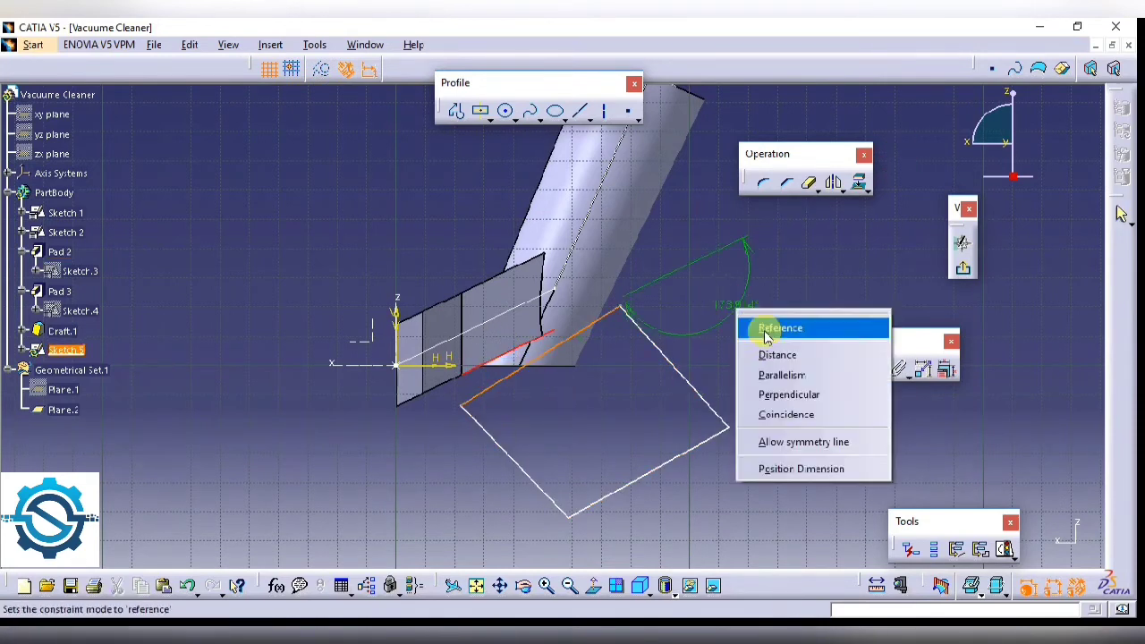
pyautogui.click(777, 414)
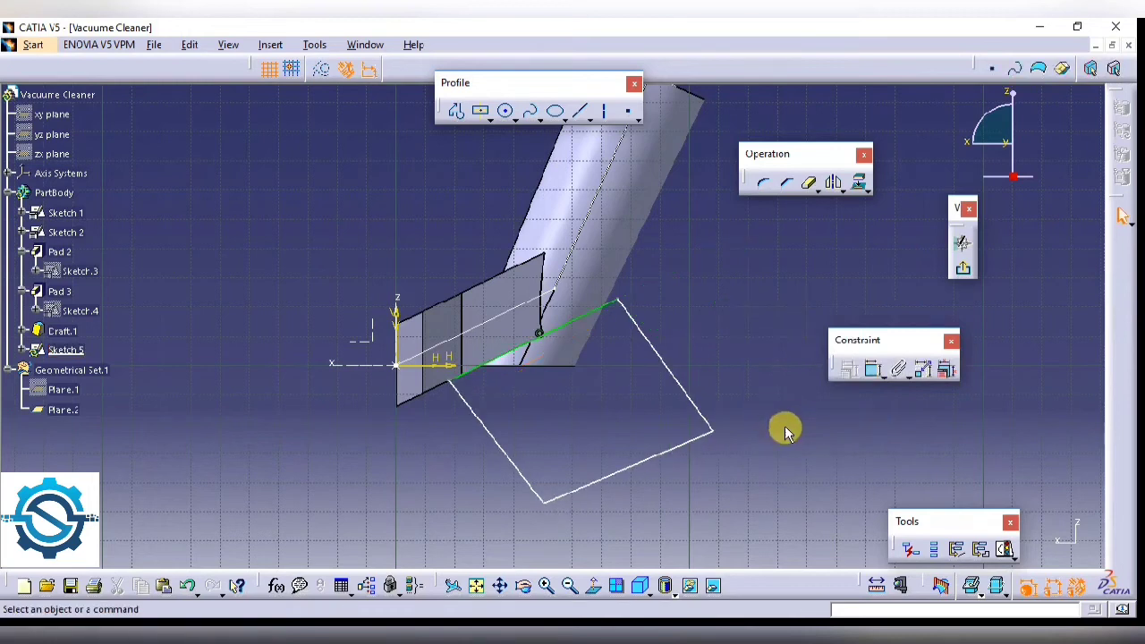
pyautogui.click(966, 266)
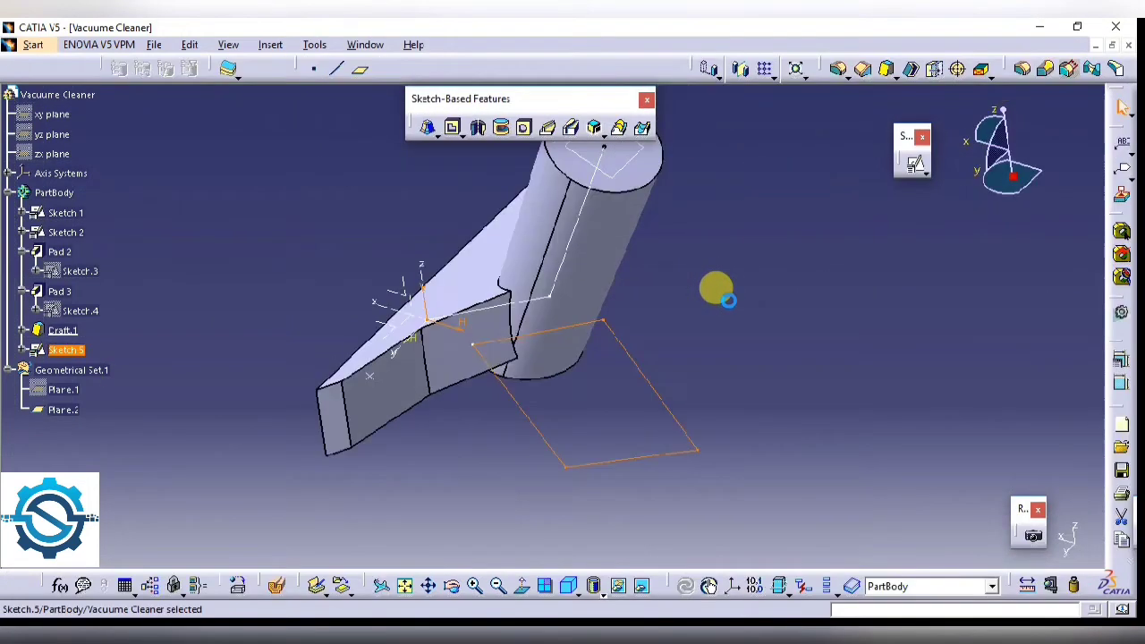
# - Cut away the tube's protruding lower end with a 20 mm pocket of the profile using mirrored extent
pyautogui.click(454, 127)
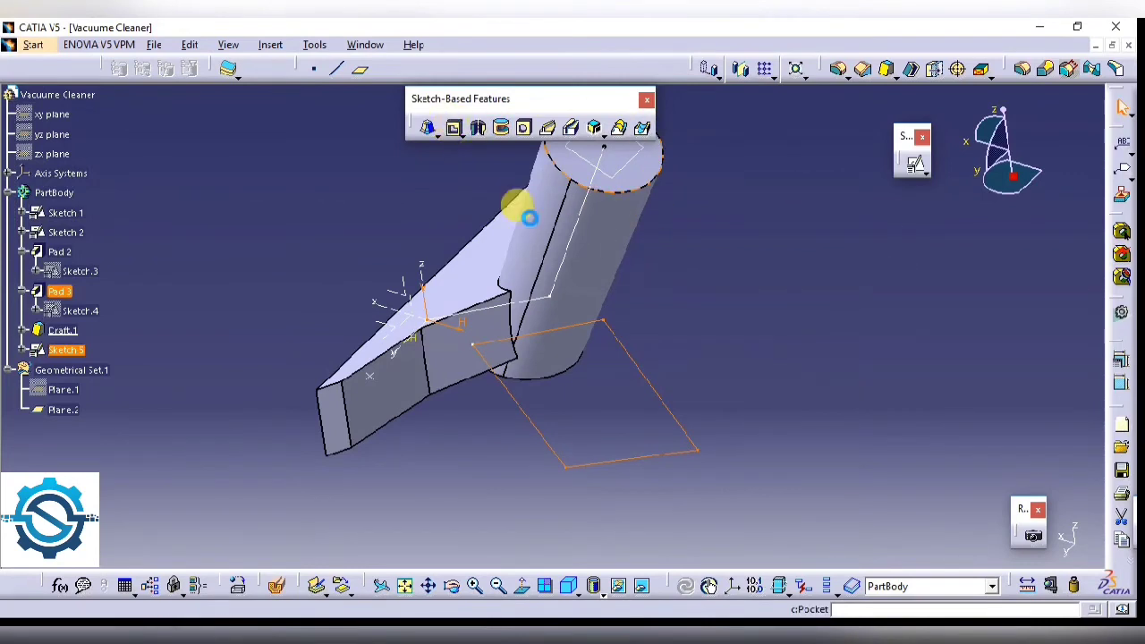
pyautogui.click(916, 474)
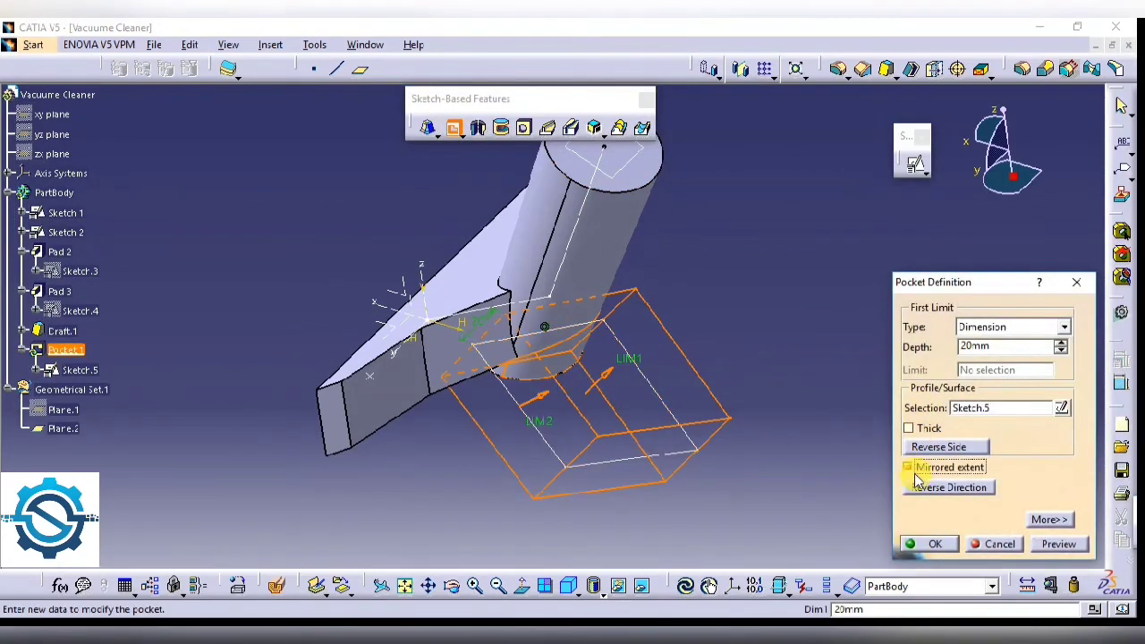
pyautogui.moveTo(739, 289); pyautogui.dragTo(761, 207, button='middle')
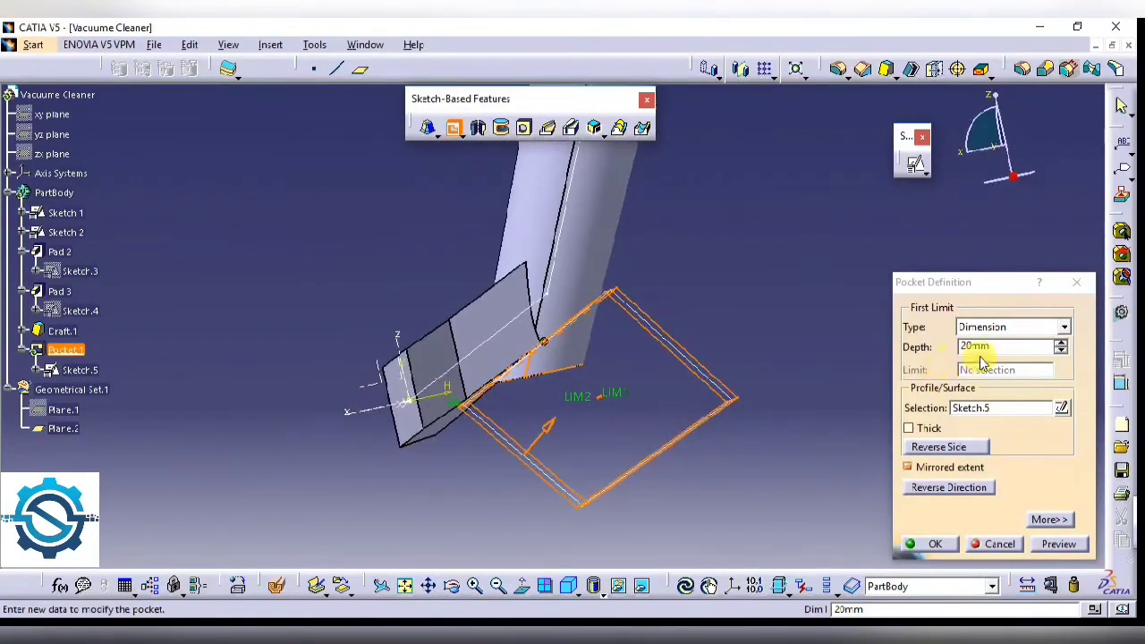
pyautogui.click(936, 546)
# - Hide the centreline sketch and the reference plane at the tube's upper end
pyautogui.moveTo(728, 396)
pyautogui.mouseDown(button='middle')
pyautogui.moveTo(713, 384)
pyautogui.moveTo(558, 384)
pyautogui.moveTo(606, 450)
pyautogui.moveTo(616, 511)
pyautogui.moveTo(665, 450)
pyautogui.moveTo(673, 331)
pyautogui.mouseUp(button='middle')
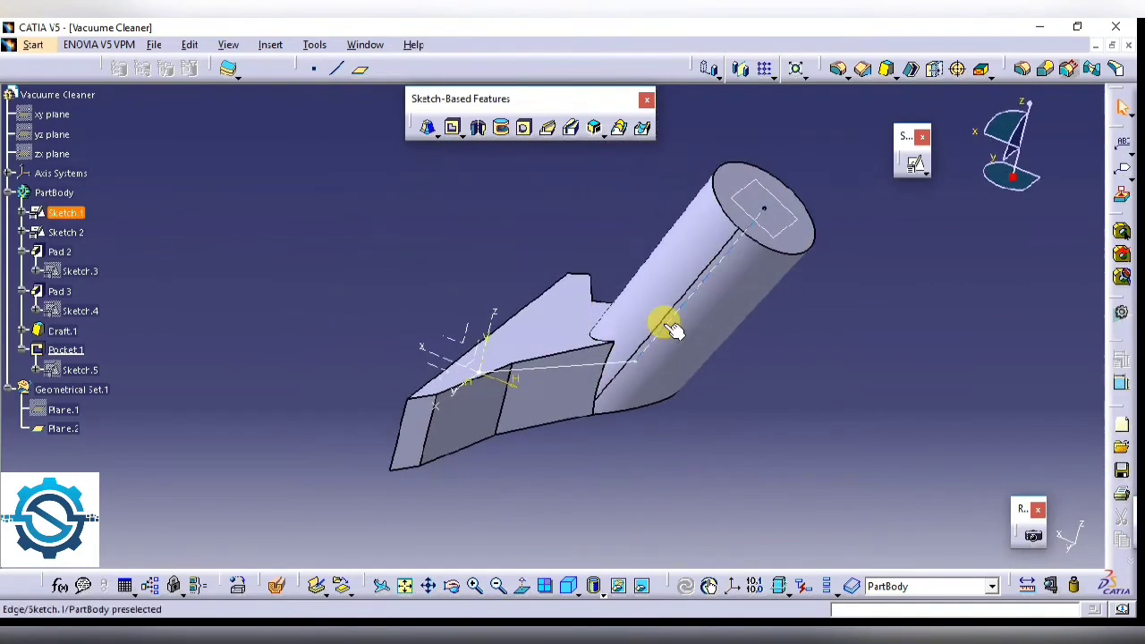
pyautogui.rightClick(767, 232)
pyautogui.click(803, 284)
# - Hide the axis system and the remaining Sketch 2 at the nozzle's wide end
pyautogui.moveTo(672, 327)
pyautogui.mouseDown(button='middle')
pyautogui.moveTo(519, 307)
pyautogui.moveTo(500, 292)
pyautogui.mouseUp(button='middle')
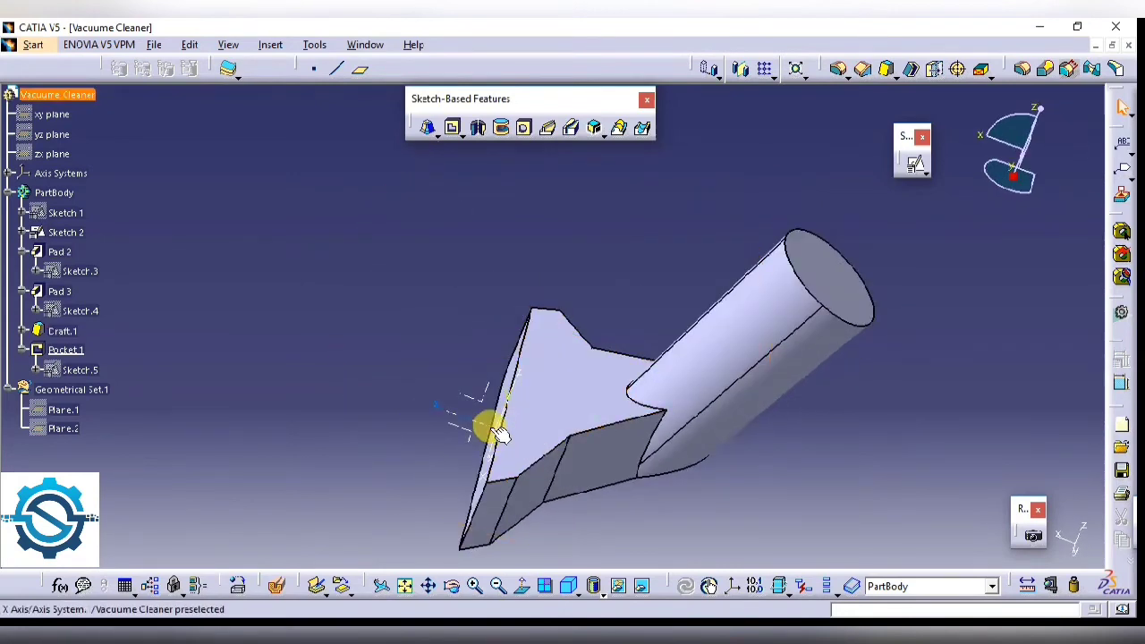
pyautogui.click(495, 428)
pyautogui.rightClick(496, 429)
pyautogui.click(544, 142)
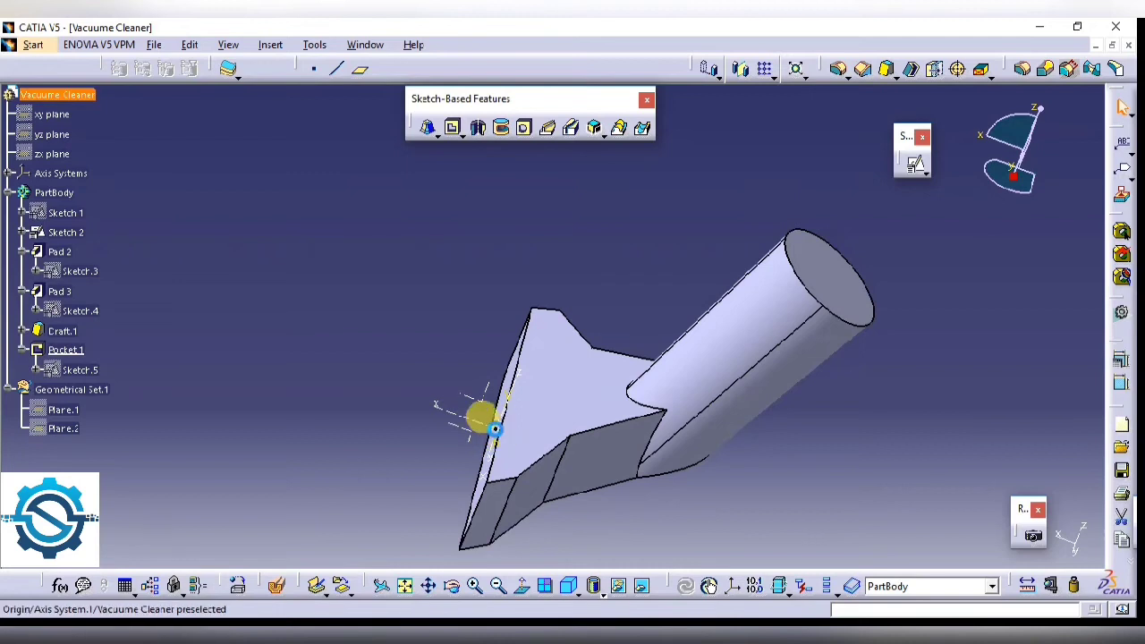
pyautogui.rightClick(496, 429)
pyautogui.click(541, 141)
pyautogui.moveTo(603, 283); pyautogui.dragTo(623, 360, button='middle')
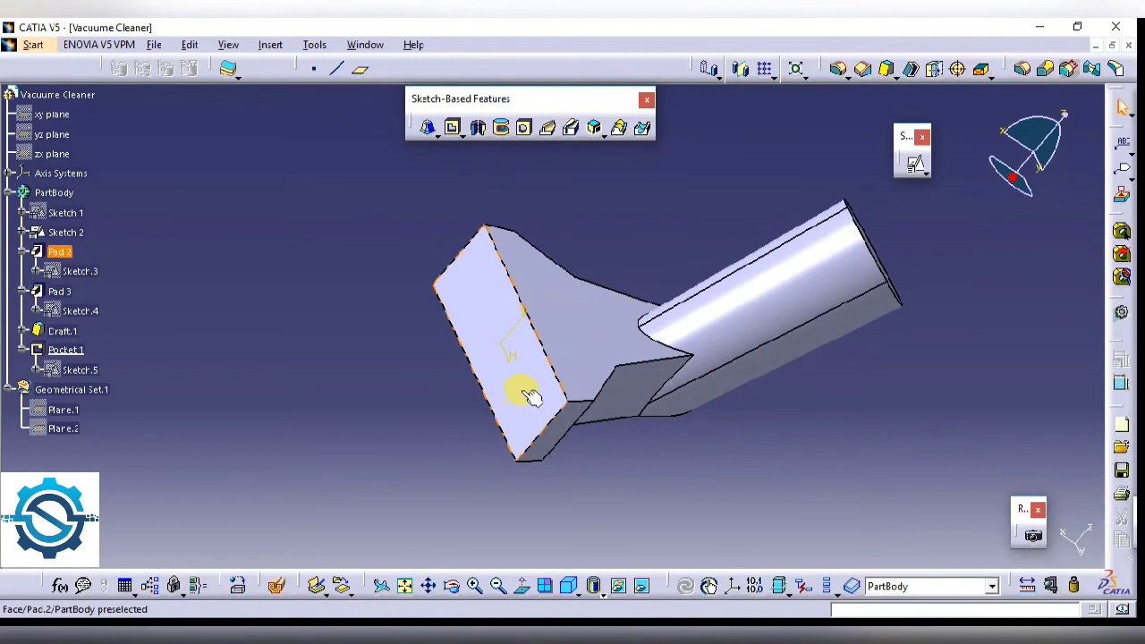
pyautogui.rightClick(521, 388)
pyautogui.click(582, 107)
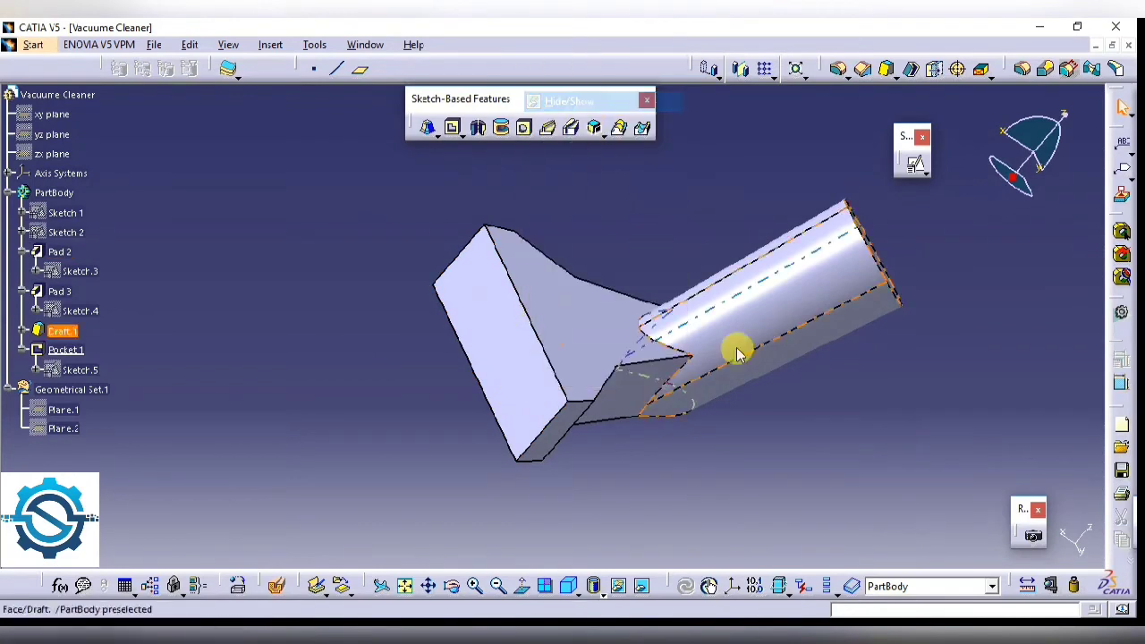